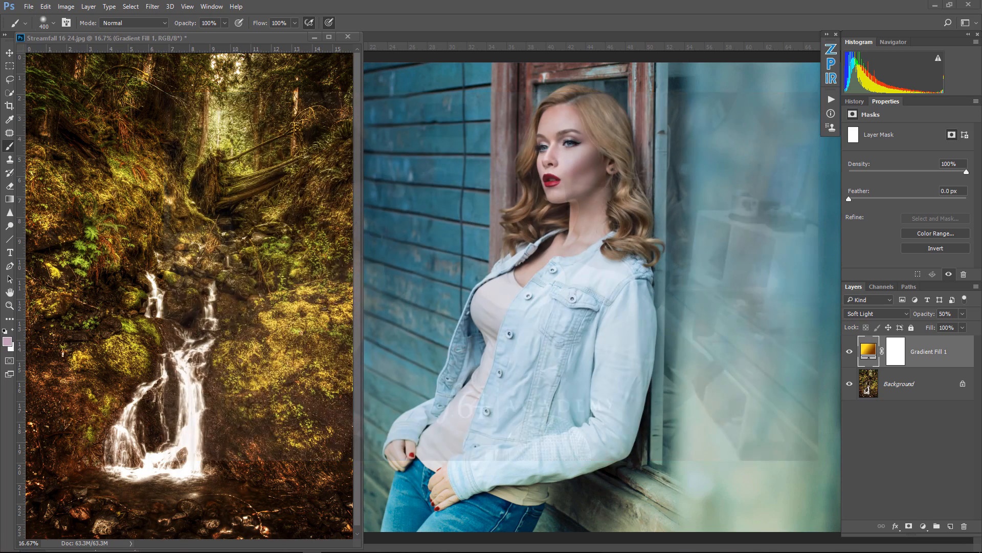
Step: Compare the waterfall photo with and without its gradient fill layer by toggling the layer's visibility
click(207, 40)
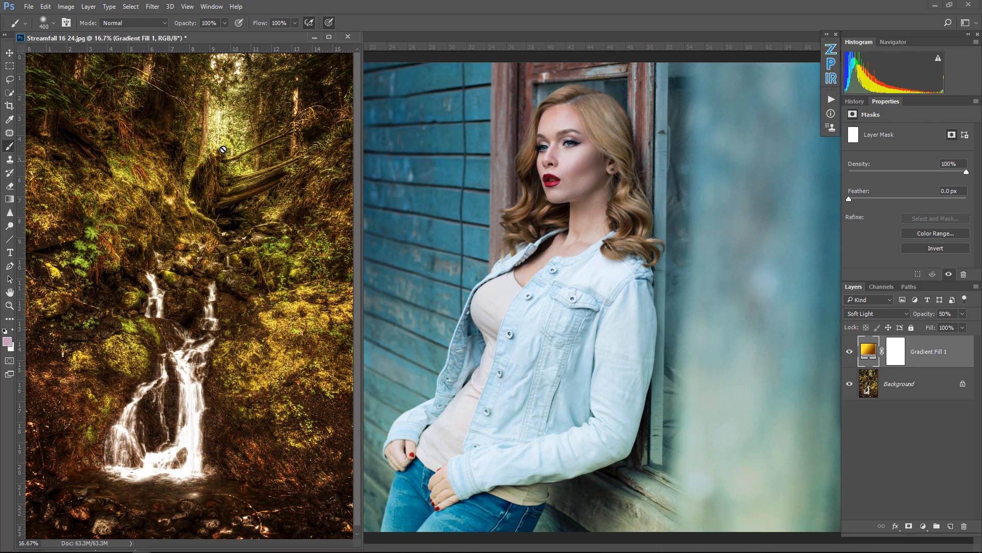
click(851, 356)
click(851, 352)
Step: Minimize the waterfall document and compare the portrait with and without its Gradient Fill 1 layer
click(477, 37)
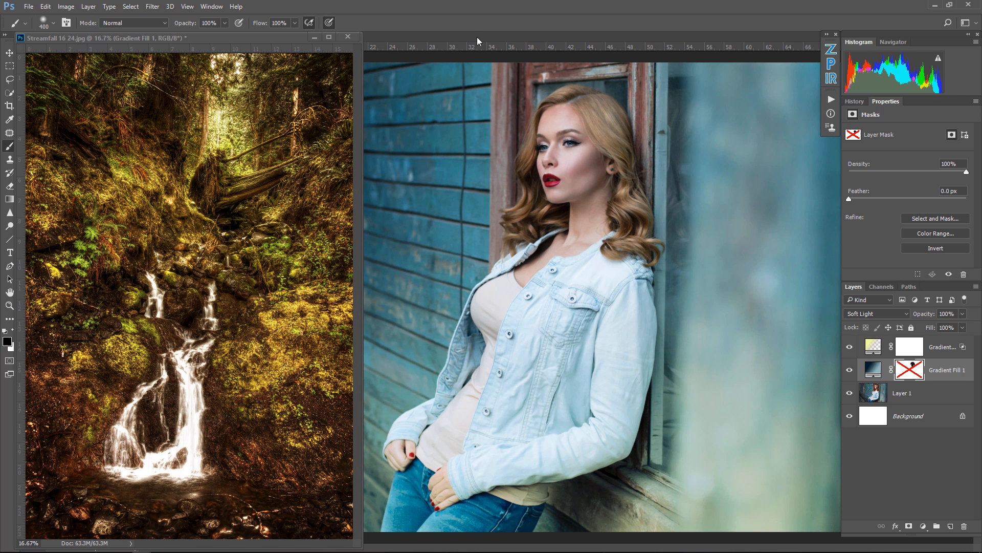
click(315, 37)
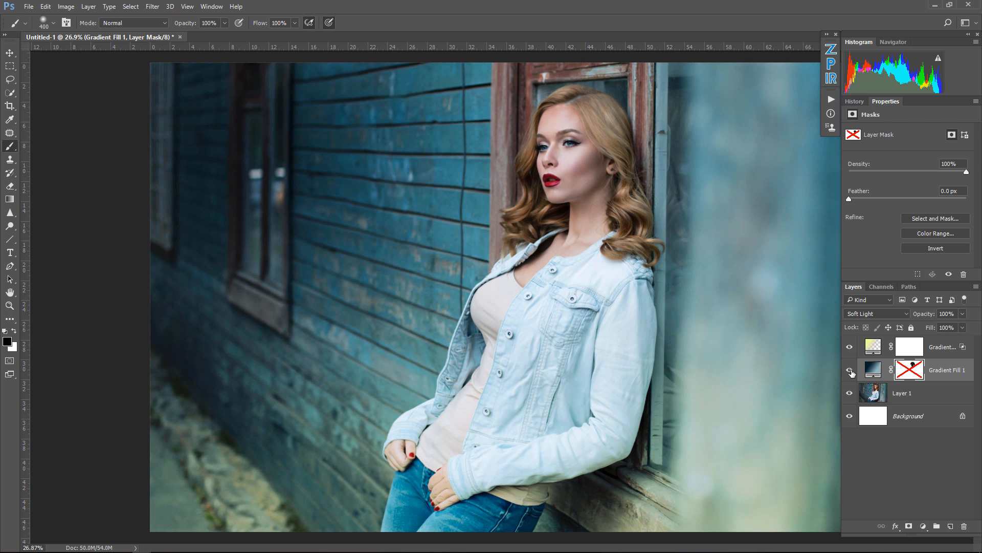
click(850, 370)
click(851, 370)
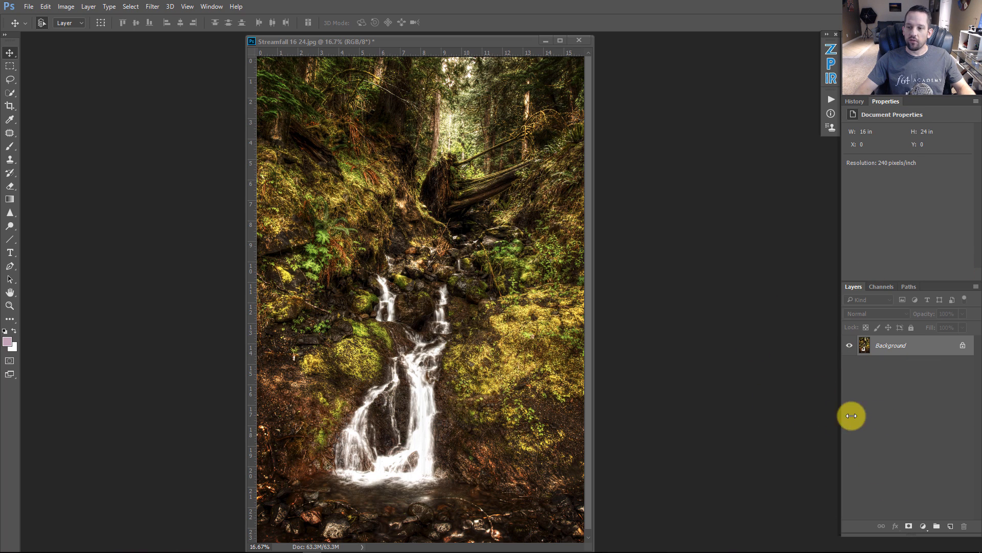
Step: Set the layer thumbnails to medium size and add a gradient fill layer above the waterfall background
right_click(894, 432)
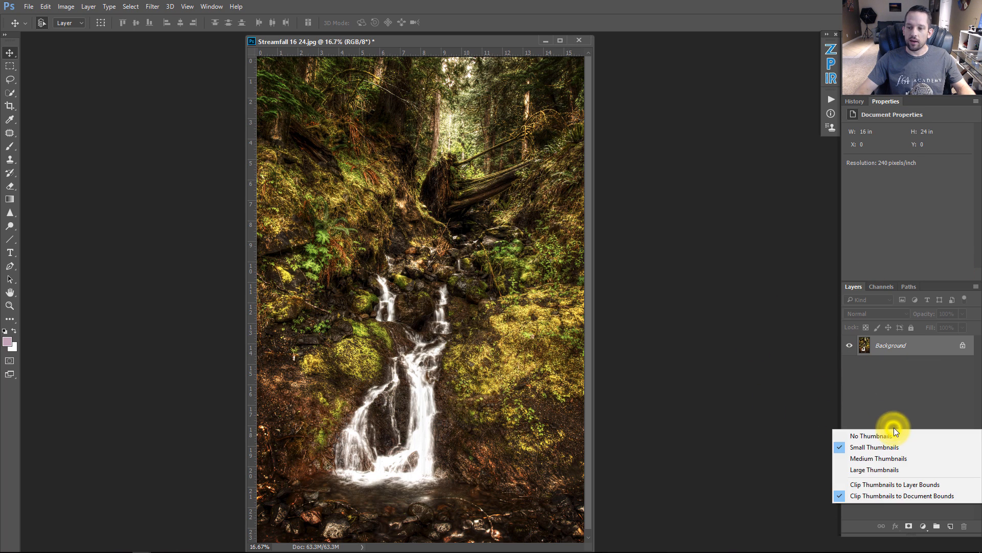
click(874, 459)
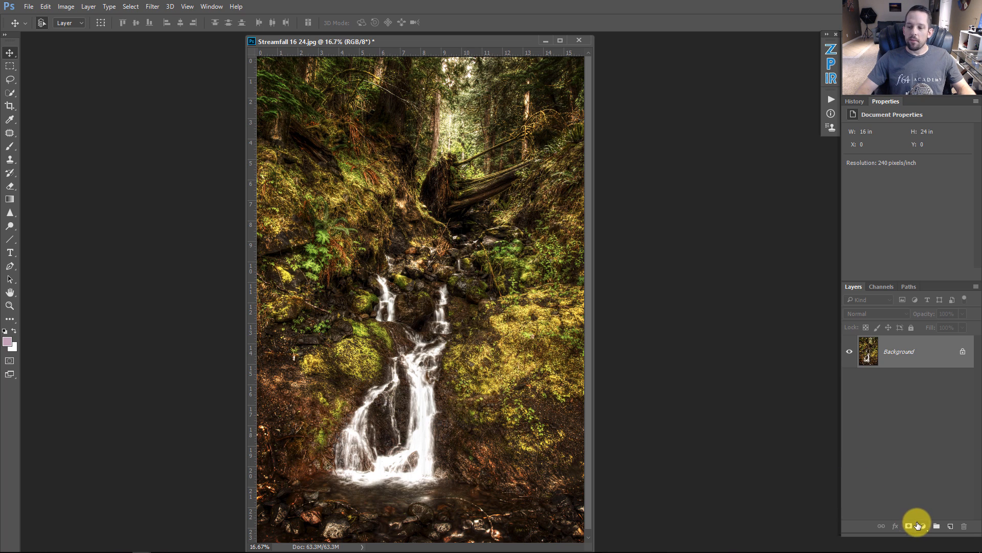
click(919, 525)
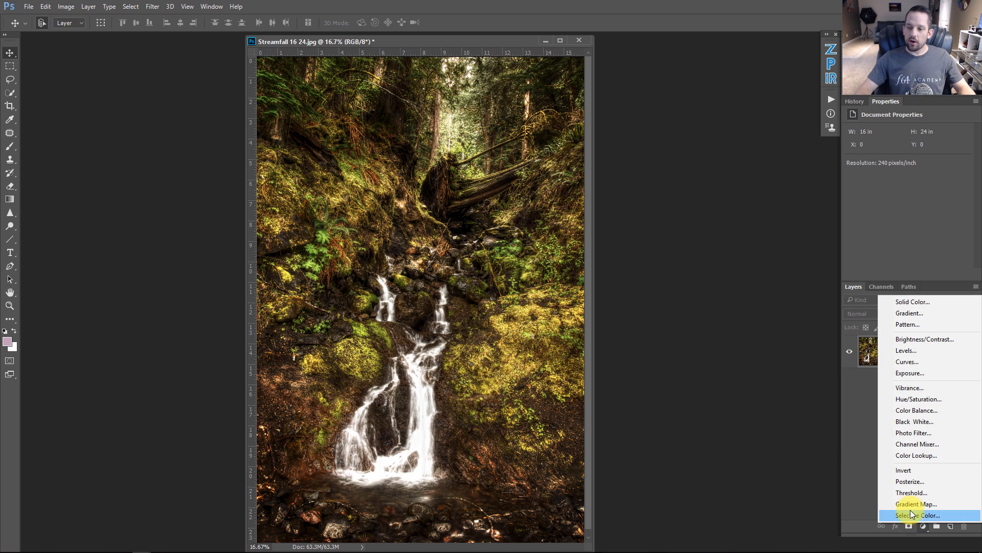
click(908, 314)
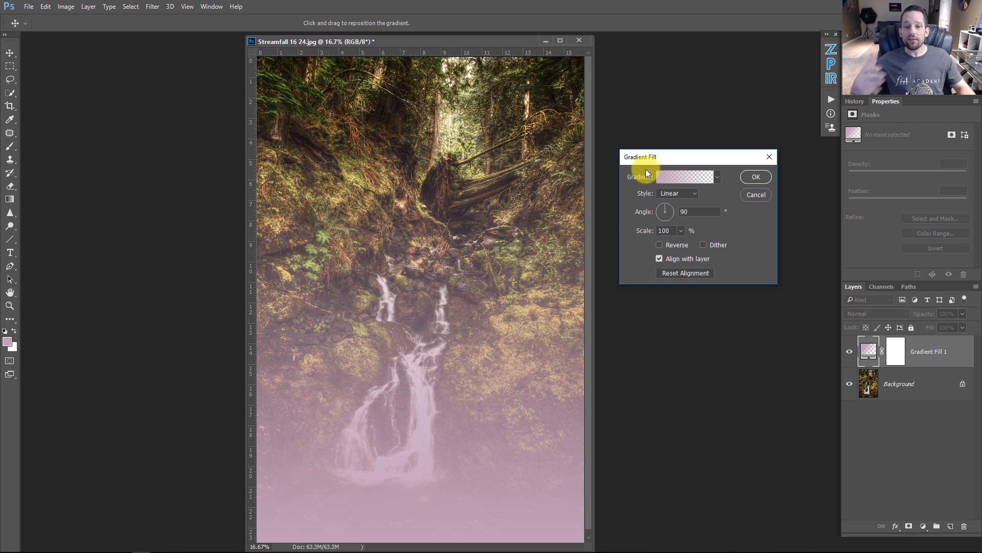
Step: Set the gradient fill's style to Radial and move its centre up to the fallen logs above the waterfall
click(677, 194)
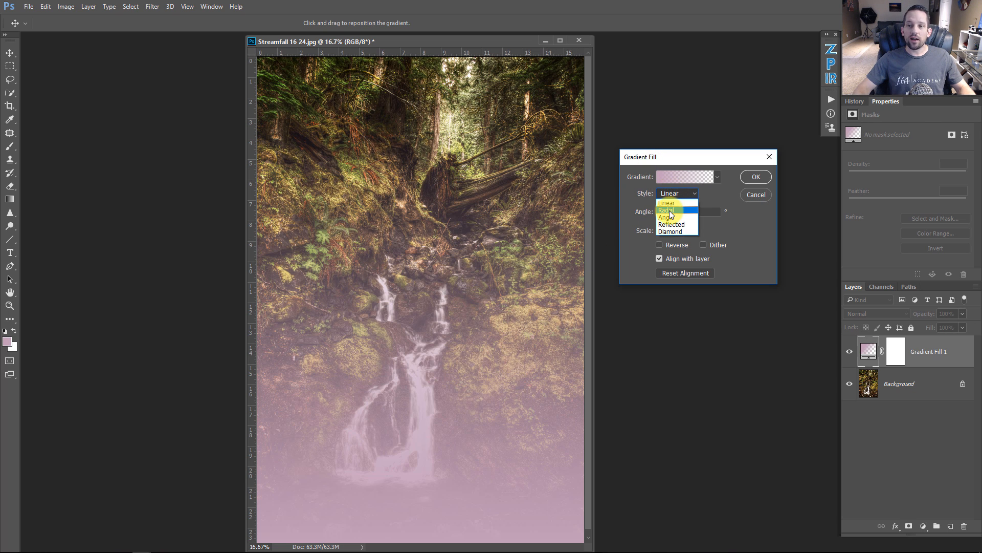
click(669, 211)
drag(425, 322, 446, 235)
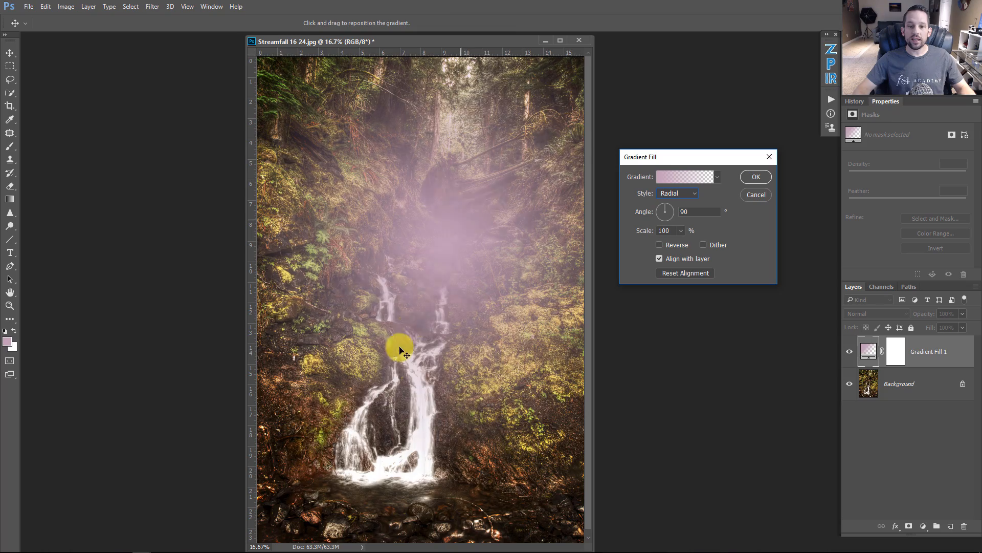
drag(399, 344, 445, 186)
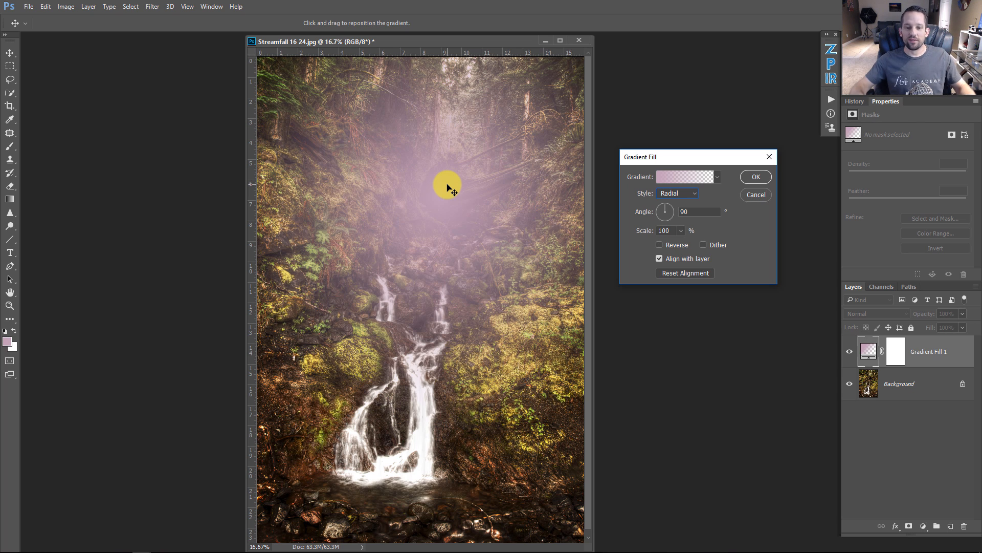
Step: Change the gradient's starting colour stop to bright yellow fdf466 and accept the gradient fill
click(674, 179)
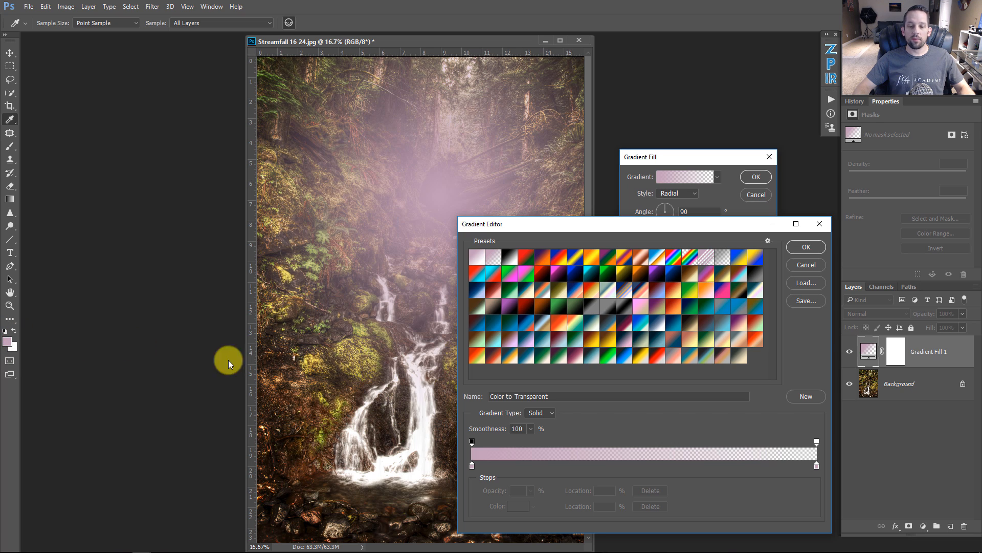
click(472, 466)
click(515, 506)
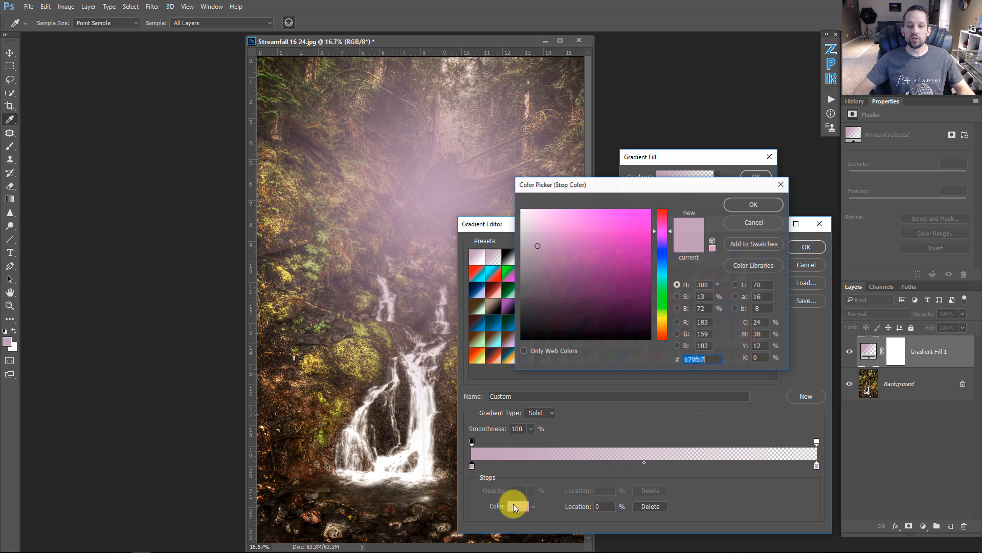
drag(664, 325, 660, 317)
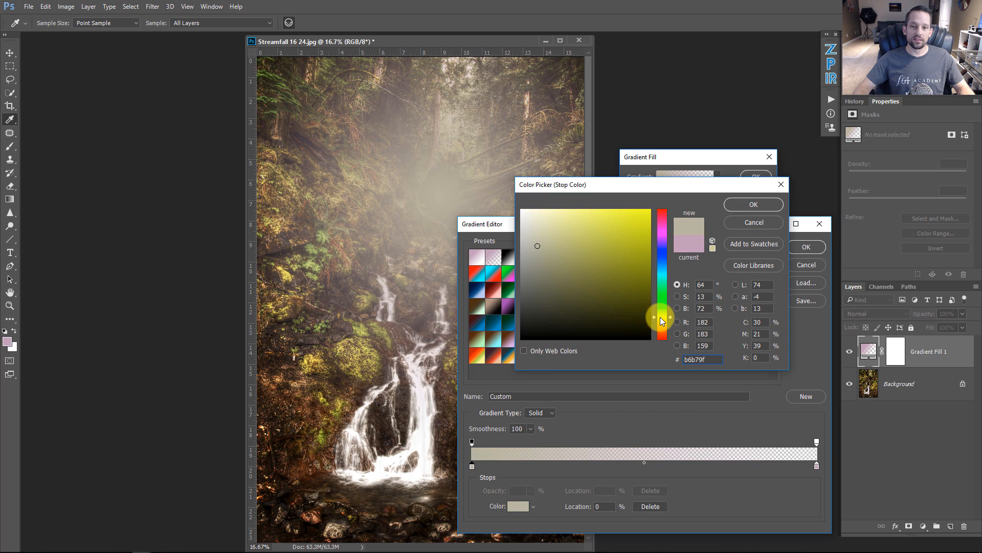
drag(597, 261, 598, 209)
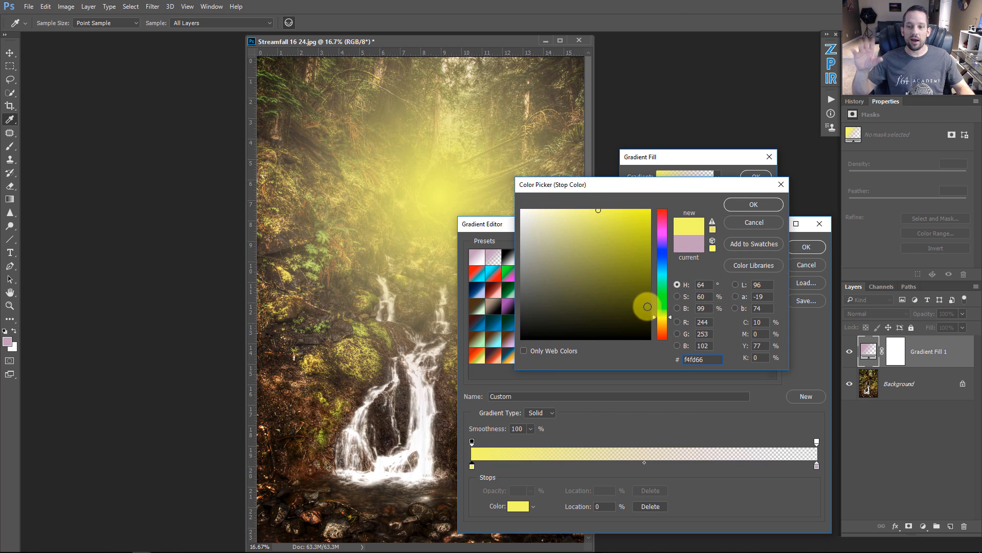
drag(663, 318, 664, 320)
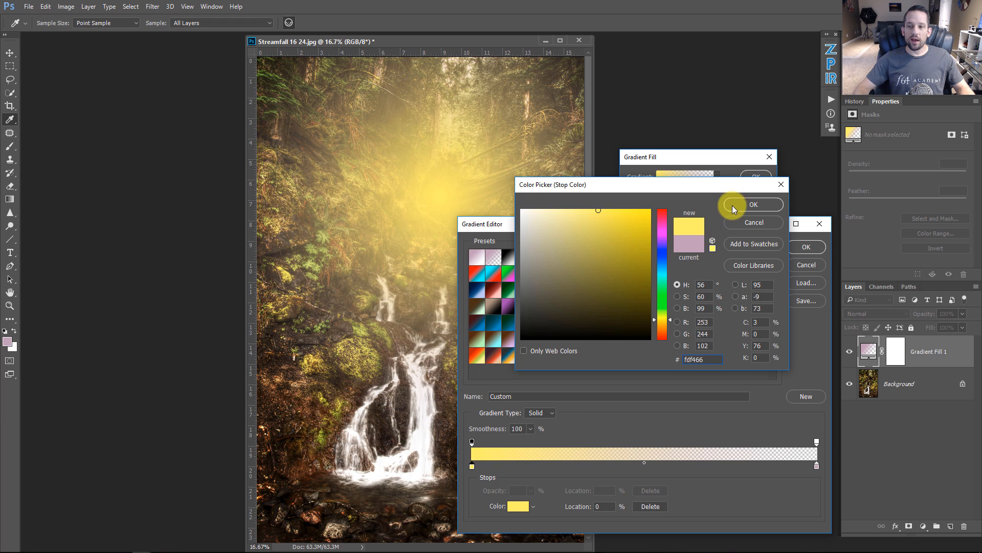
click(745, 203)
click(793, 247)
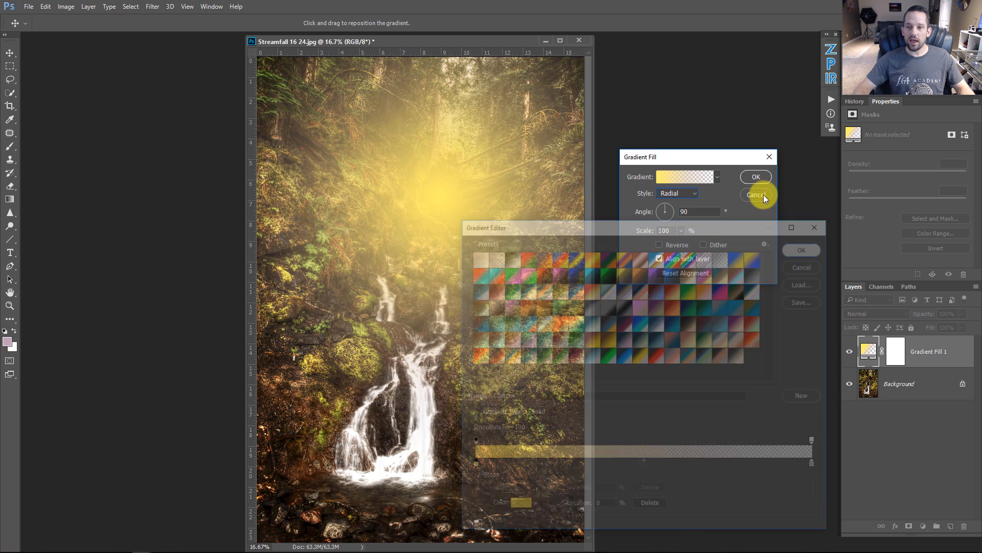
click(756, 174)
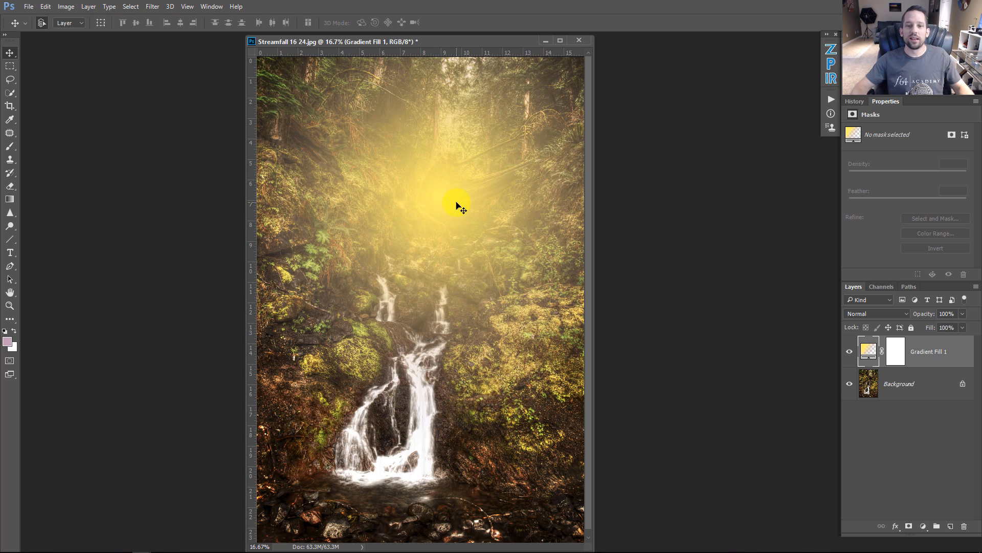
Step: Try the Soft Light and Color blend modes on the gradient fill layer
click(883, 315)
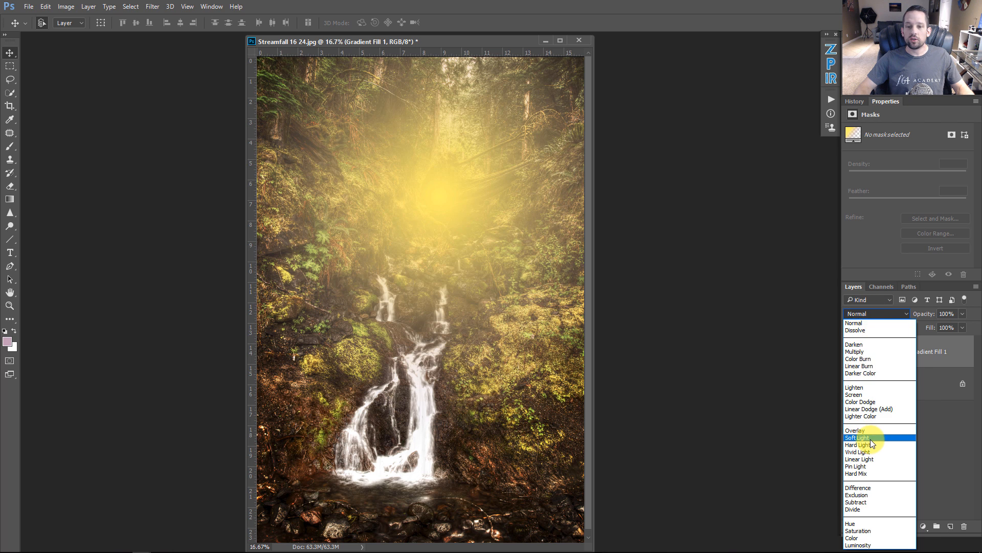
click(870, 438)
click(864, 315)
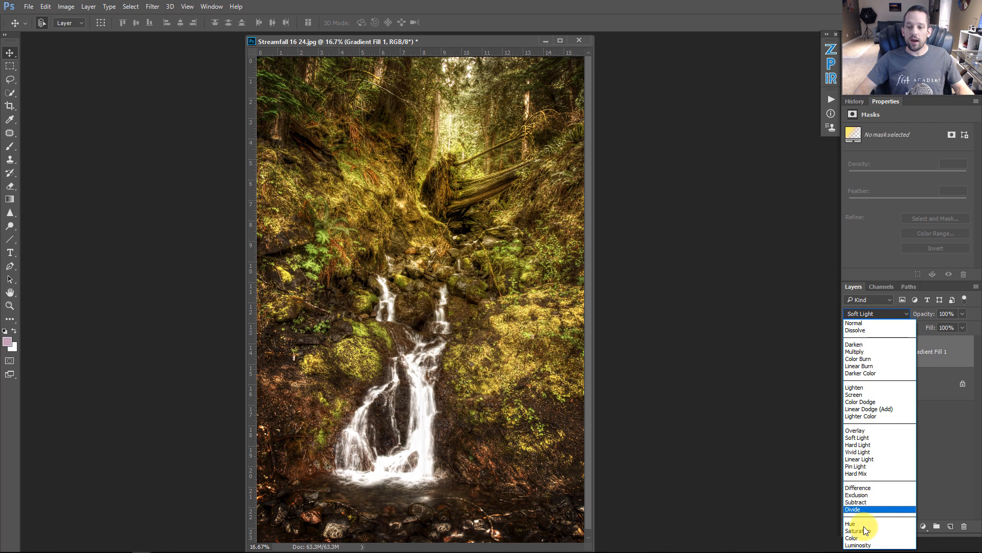
click(865, 540)
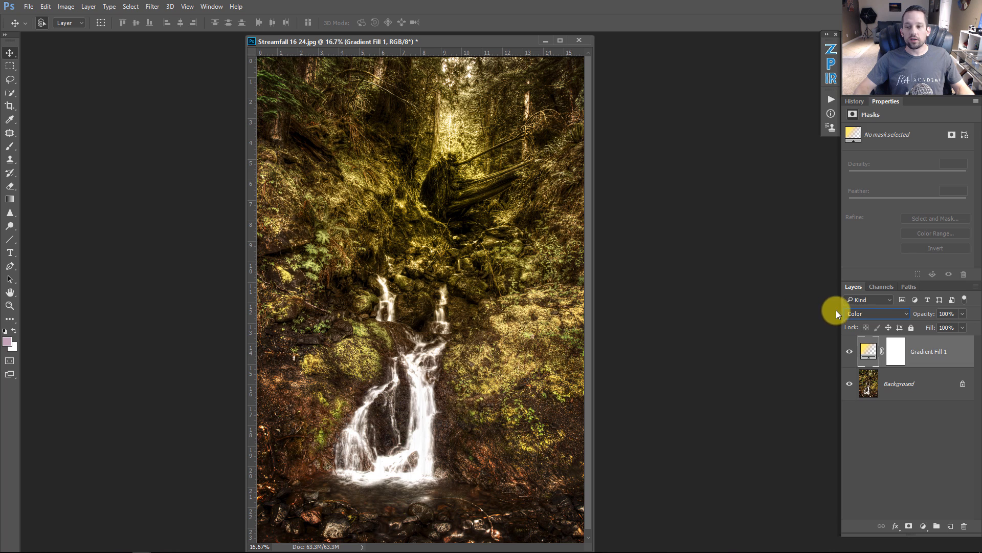
Step: Set the gradient fill layer's blend mode to Soft Light and its opacity to 50%
click(852, 313)
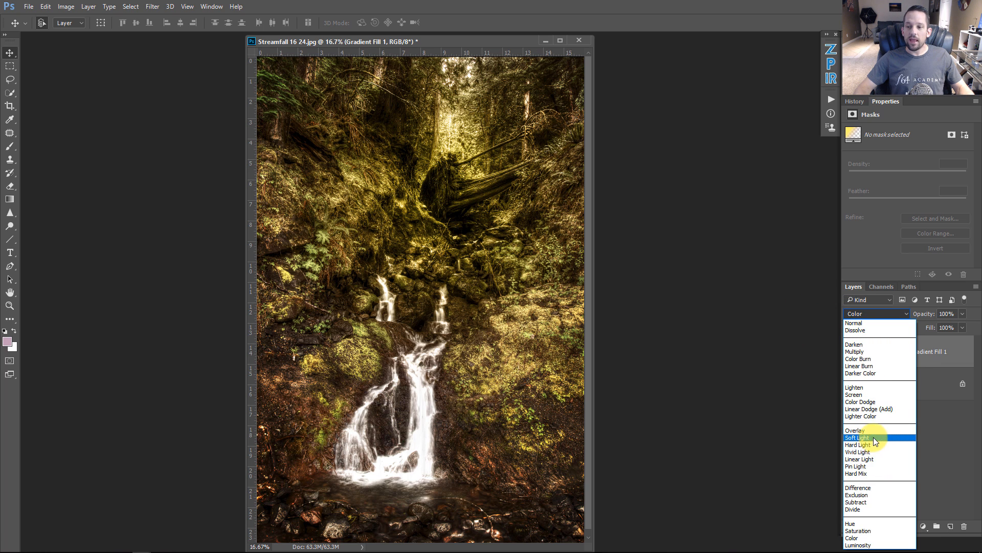
click(874, 437)
click(963, 313)
drag(962, 327, 958, 327)
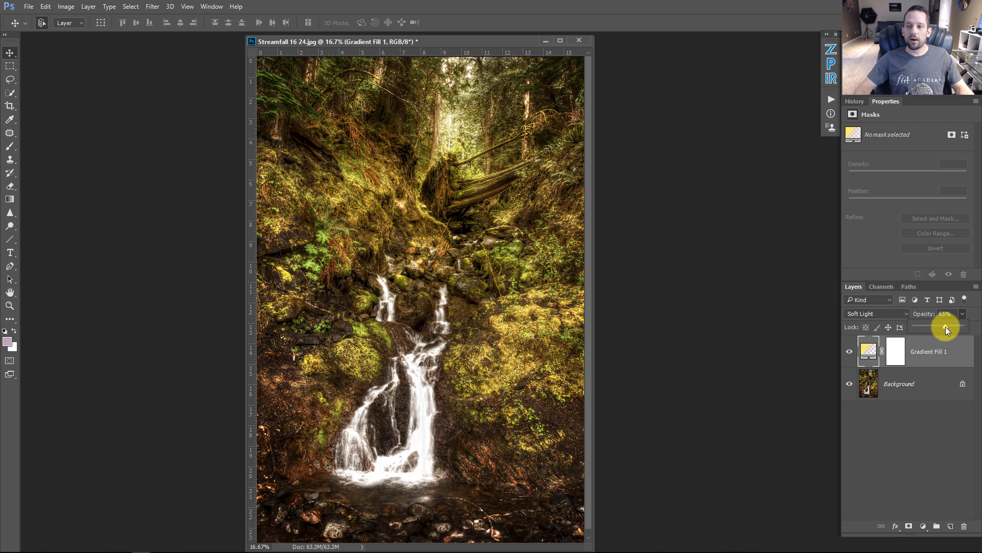
click(946, 315)
text(50)
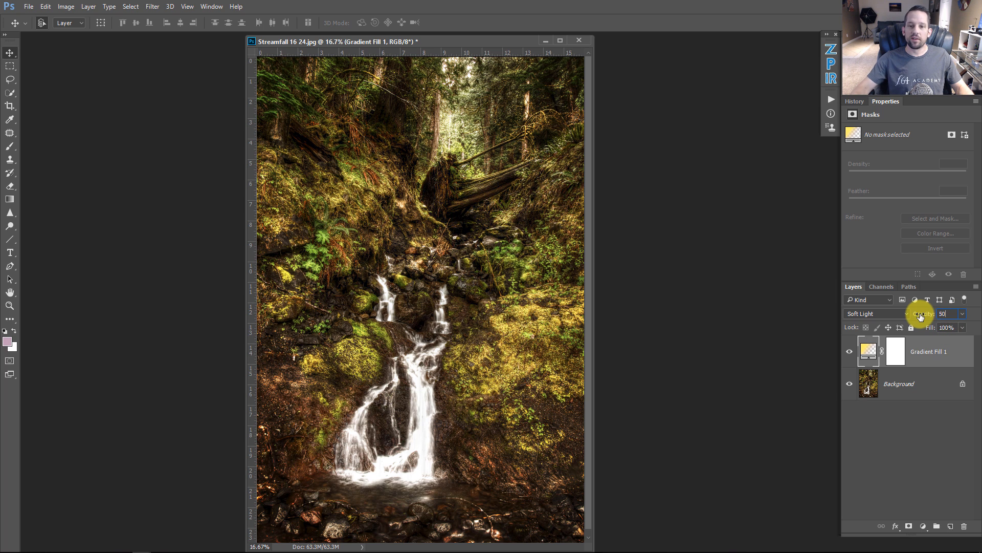
Step: Toggle the gradient fill layer's visibility to compare the waterfall photo before and after the effect
click(851, 352)
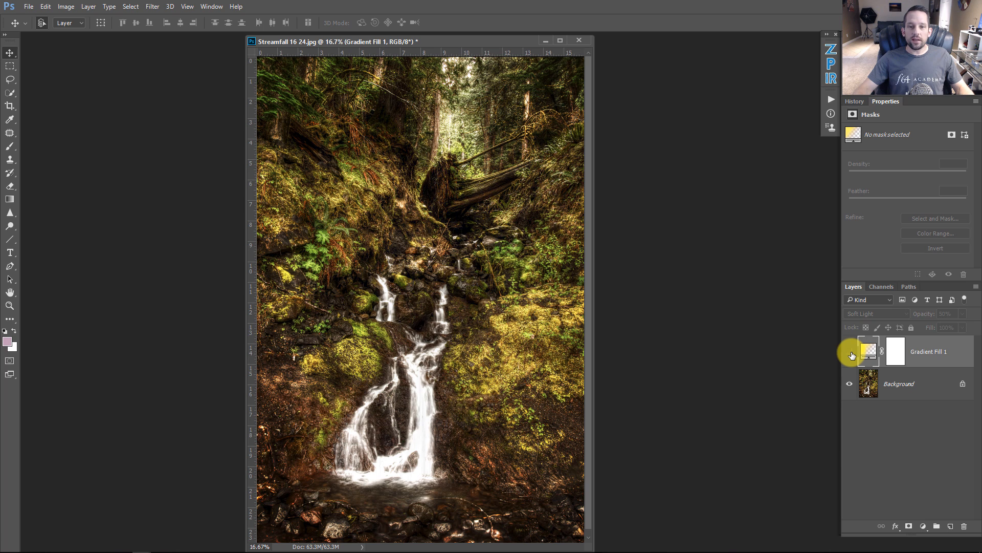
click(851, 354)
click(851, 353)
click(851, 353)
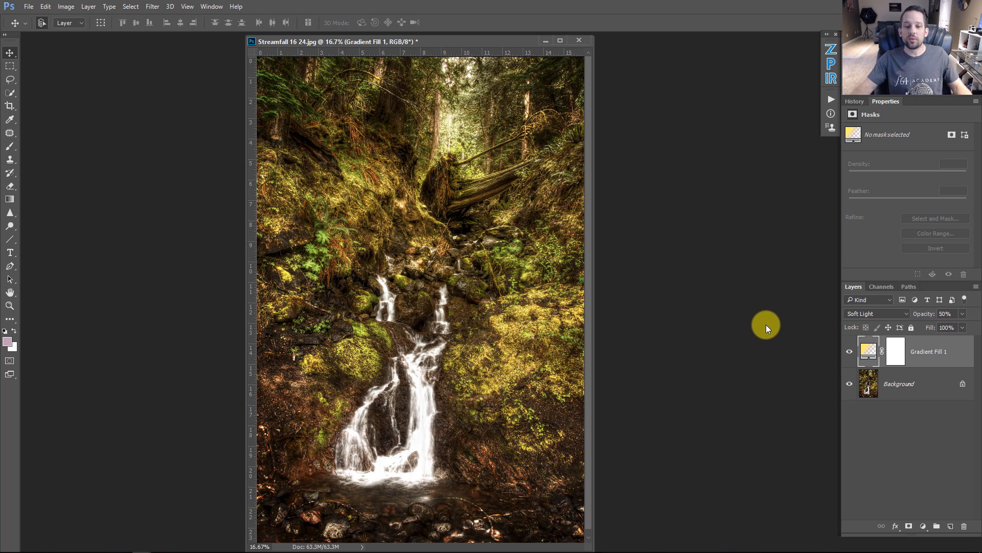
Step: Reopen the gradient fill for editing, apply the Strawberry Banana preset, and arrange the windows so the photo is unobstructed
double_click(869, 353)
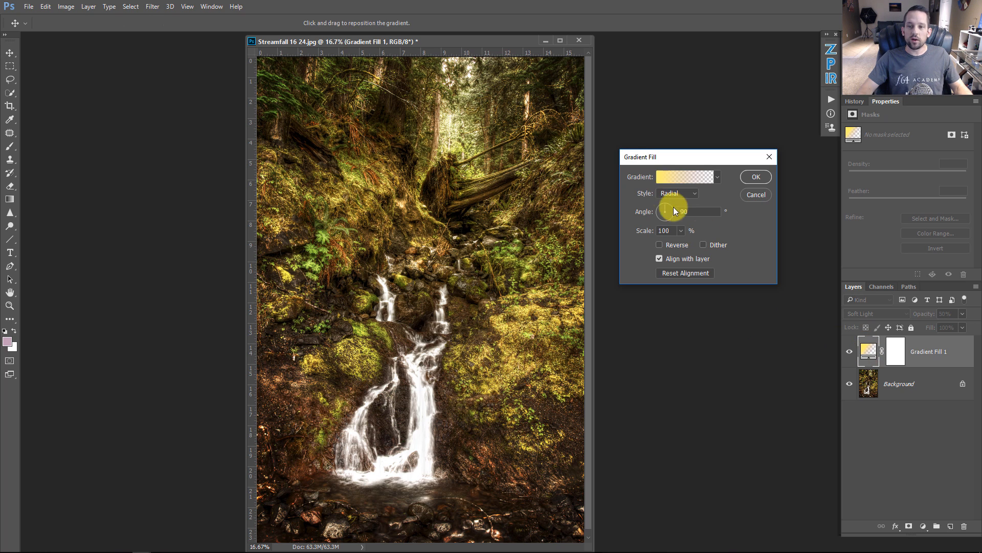
click(677, 175)
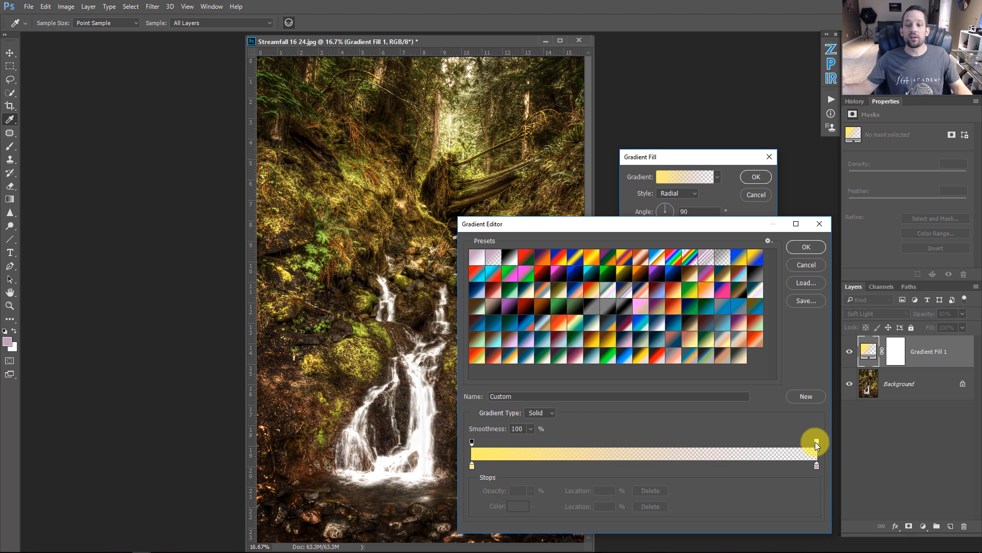
click(674, 294)
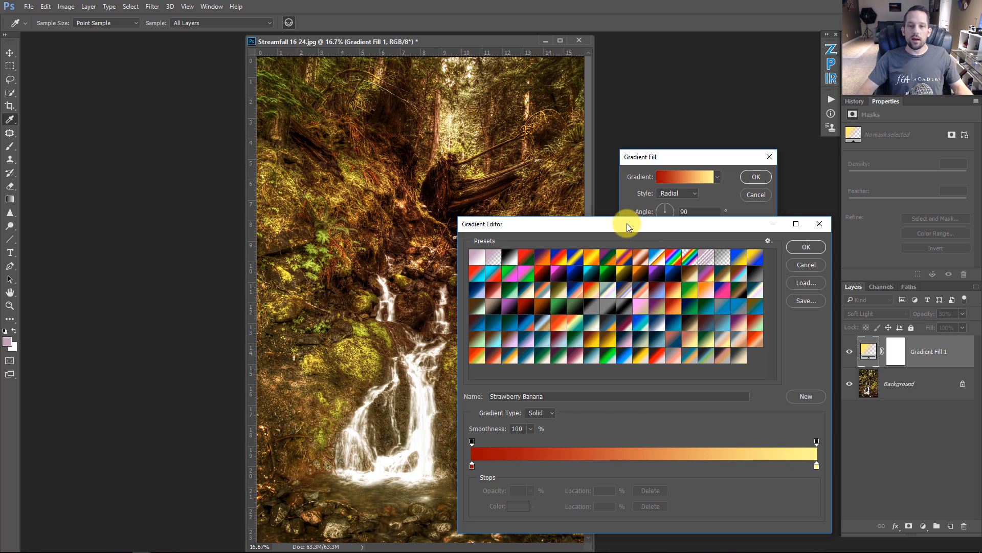
drag(628, 223, 696, 209)
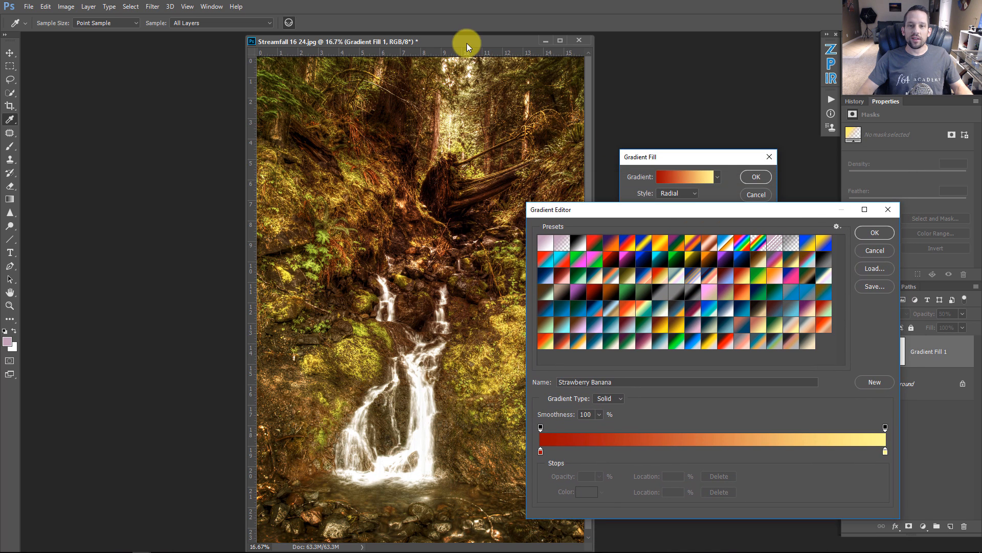
drag(467, 43, 356, 42)
drag(652, 208, 606, 196)
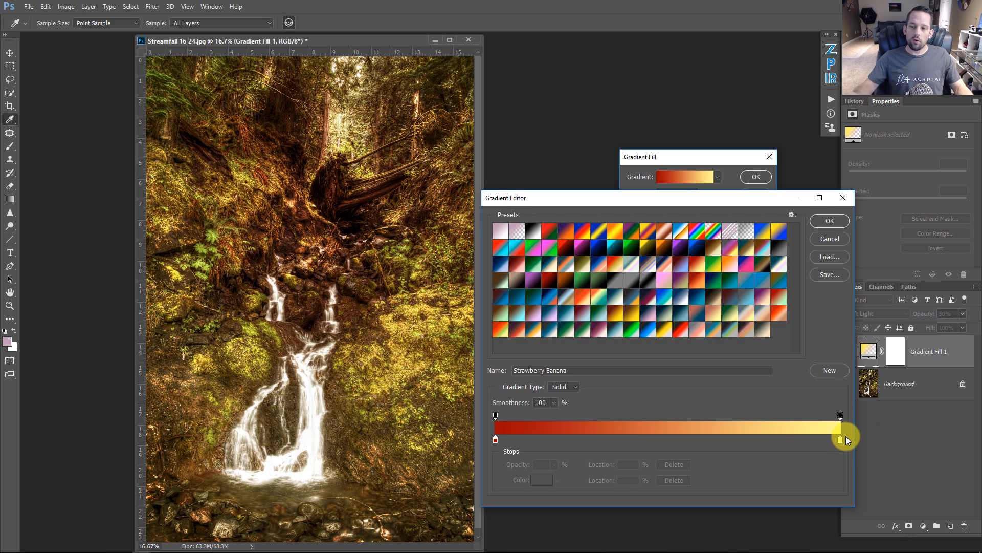
Step: Change the gradient's dark red starting colour stop to bright yellow ffec18
click(495, 441)
click(536, 478)
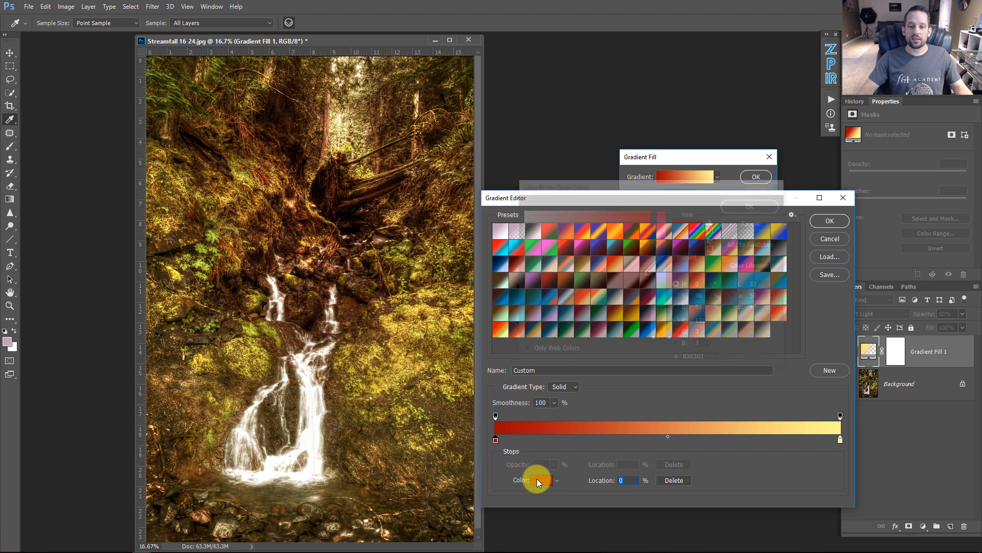
drag(668, 306, 663, 317)
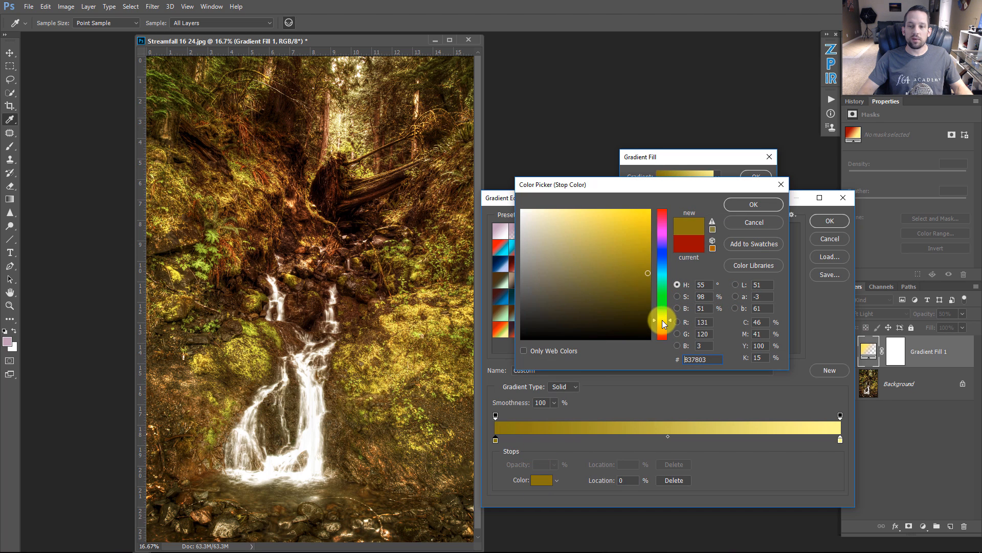
drag(645, 277, 639, 210)
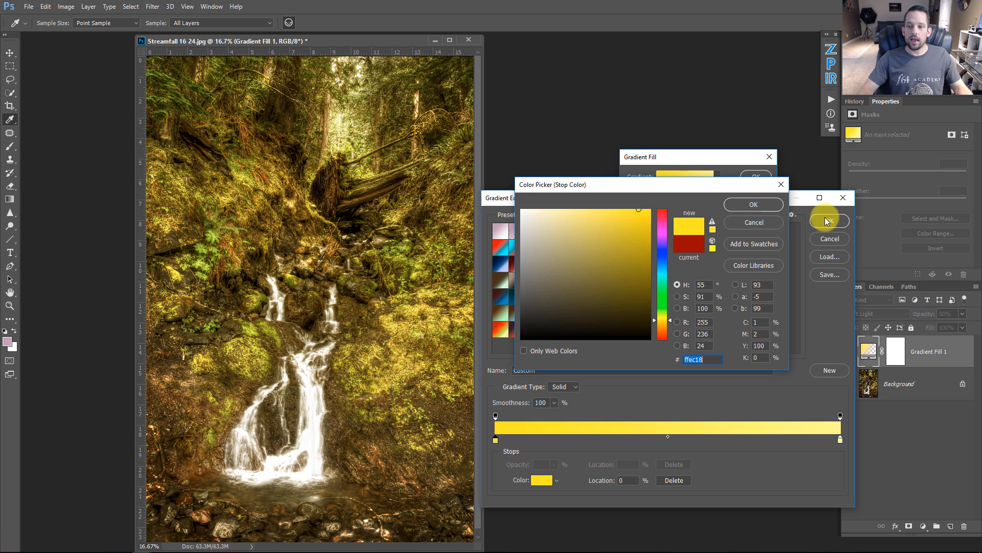
click(750, 205)
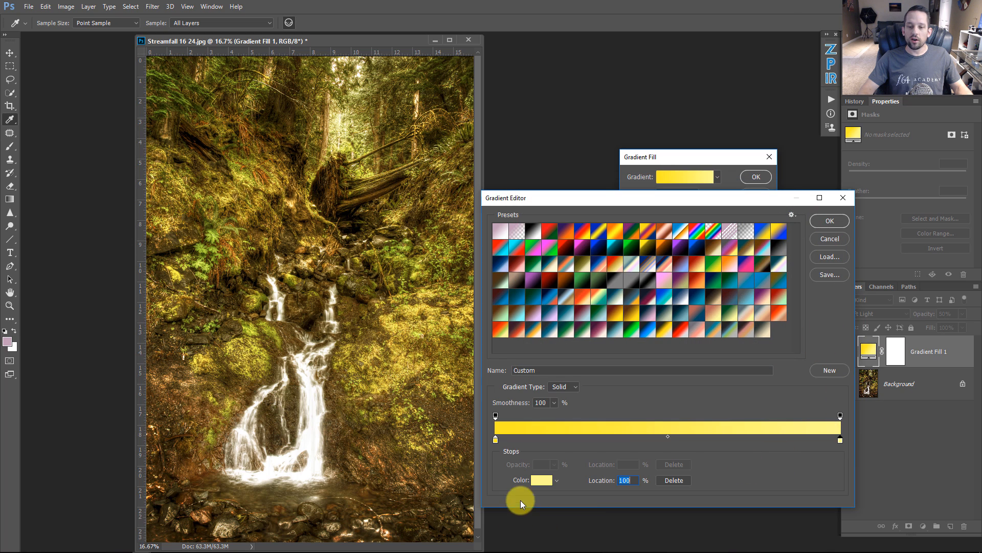
Step: Change the gradient's light yellow ending colour stop to dark brown 5f3300 and accept the edited gradient
click(537, 483)
mouse_move(617, 313)
mouse_down()
mouse_move(636, 285)
mouse_move(654, 281)
mouse_move(656, 328)
mouse_up()
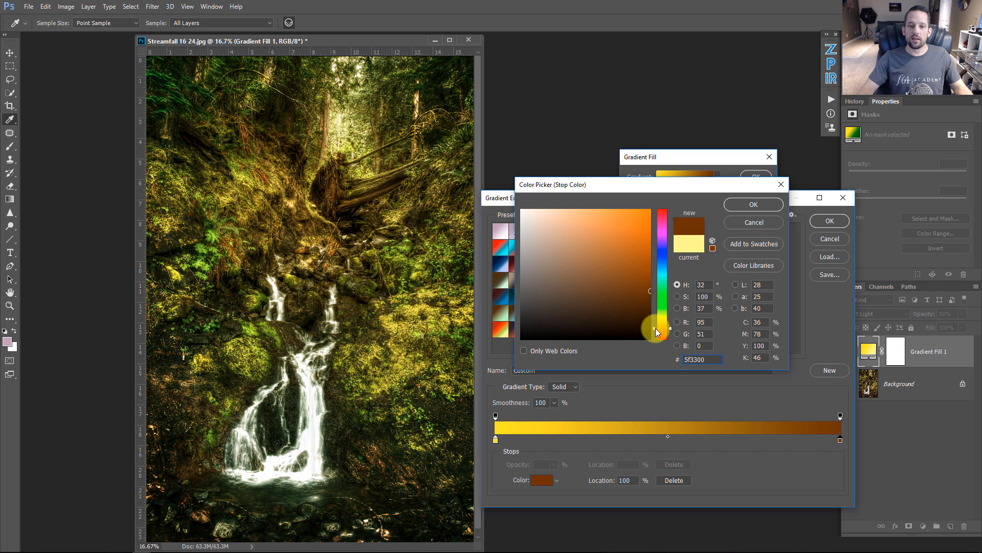
click(755, 204)
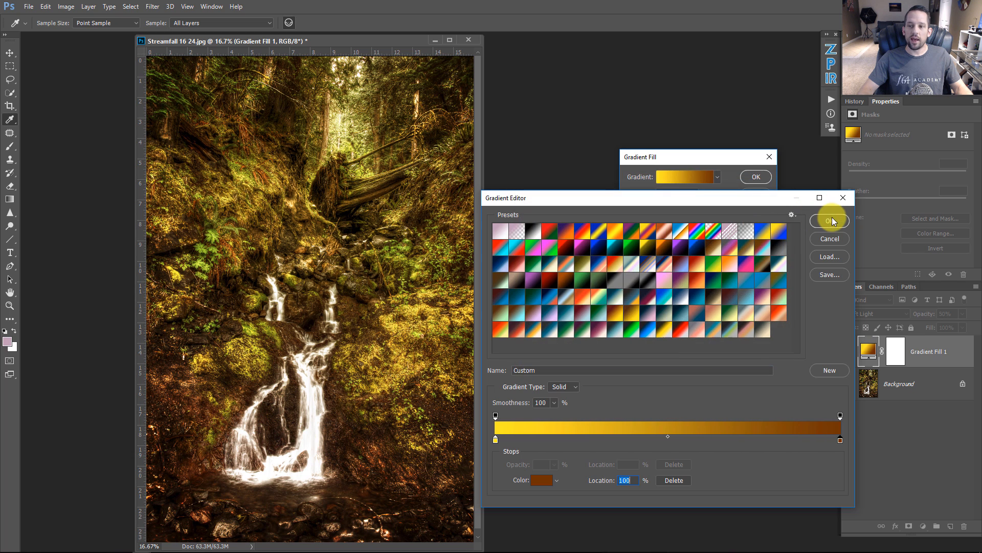
click(829, 221)
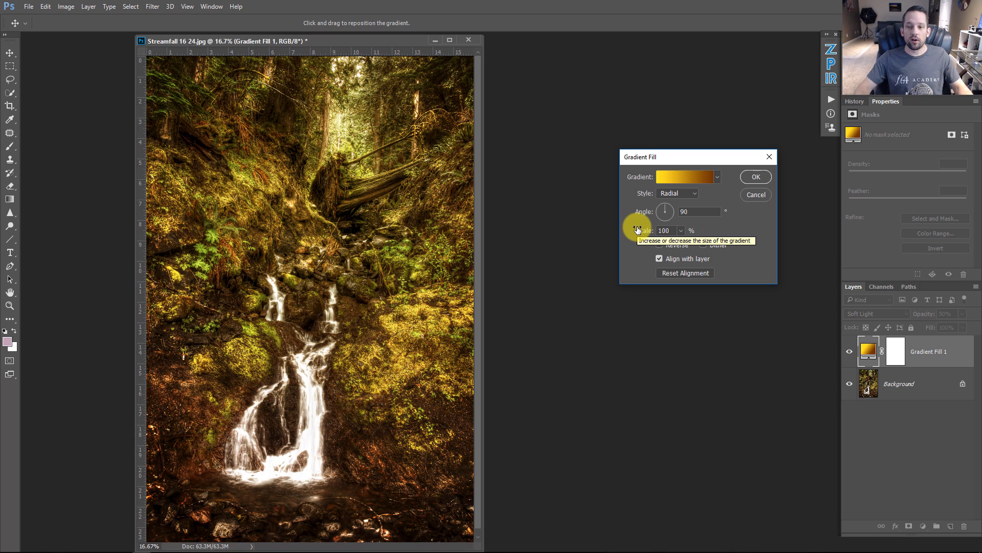
Step: Scale the waterfall photo's radial gradient to 67% and apply the gradient fill settings
click(680, 232)
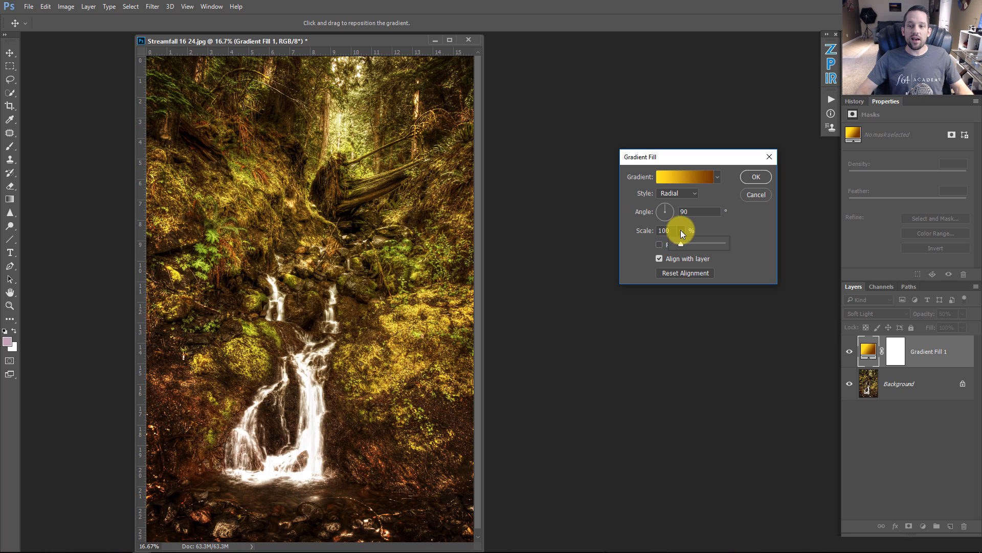
drag(684, 243, 679, 242)
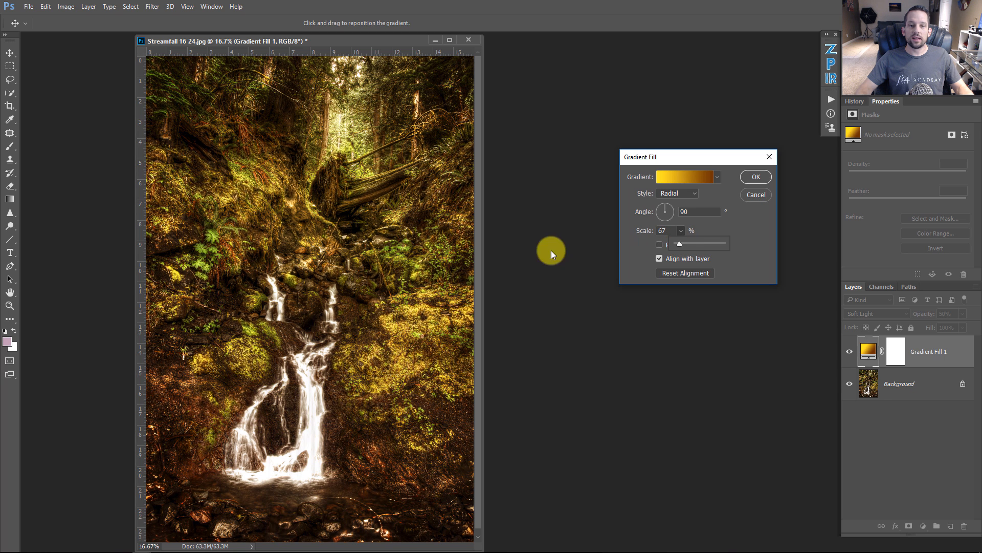
click(753, 178)
Step: Hide and show the yellow-to-brown gradient fill layer to compare the waterfall photo with and without the grade
click(850, 351)
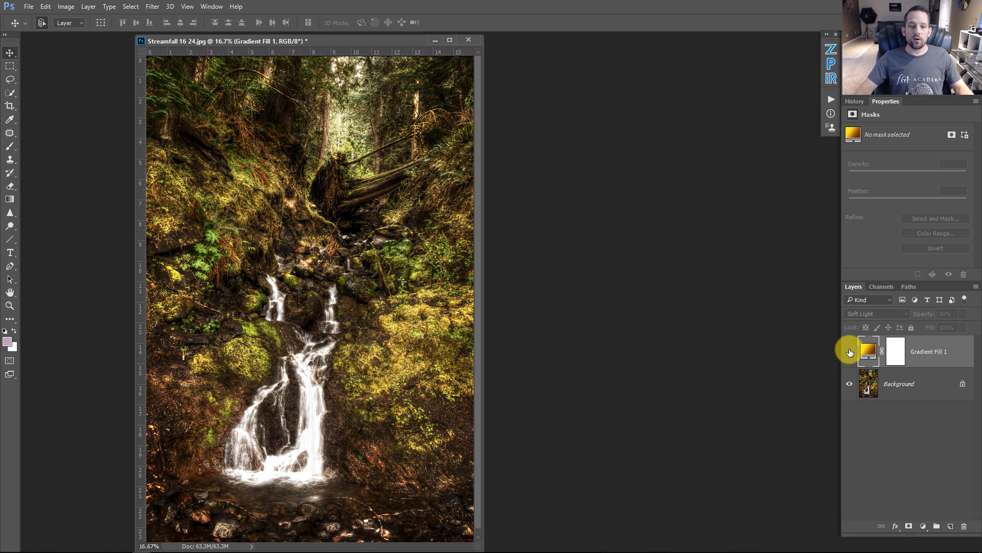
click(849, 353)
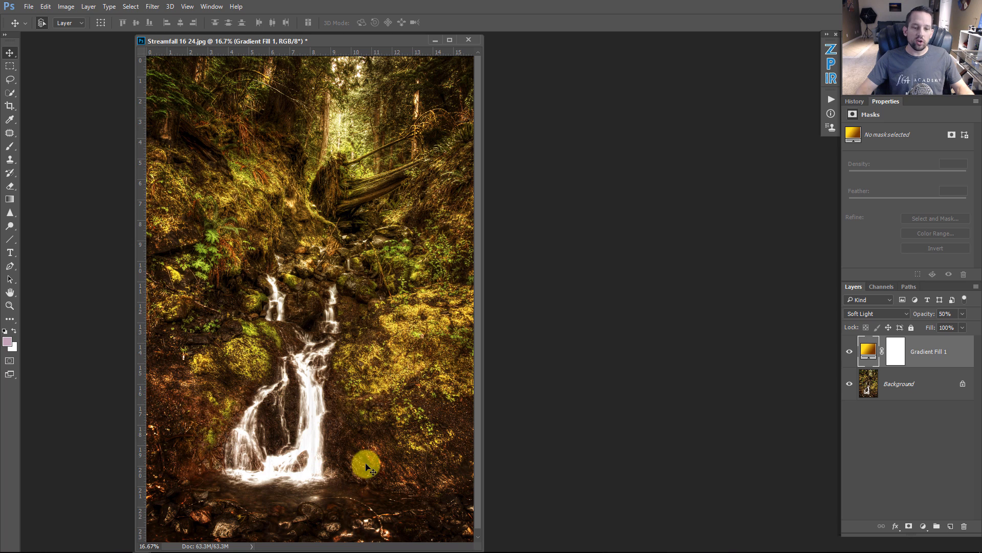
click(846, 353)
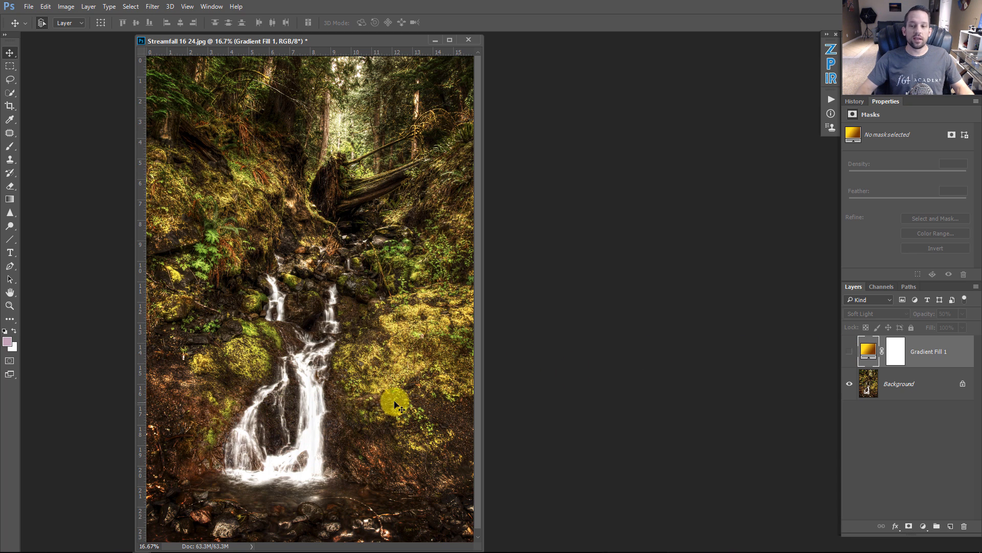
click(847, 351)
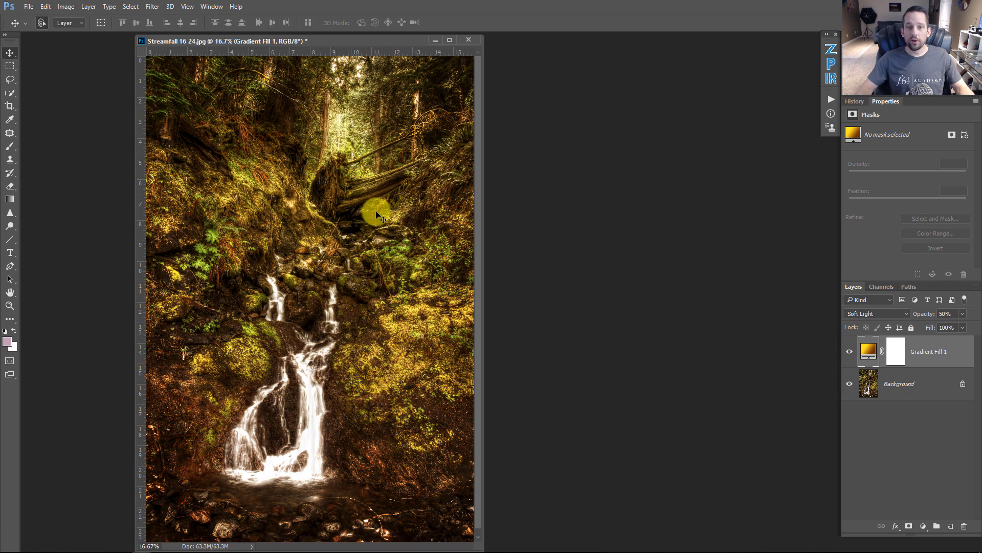
Step: Switch to the Untitled-1 portrait document and delete its two gradient fill layers, leaving Layer 1 and the Background
click(431, 41)
mouse_move(143, 546)
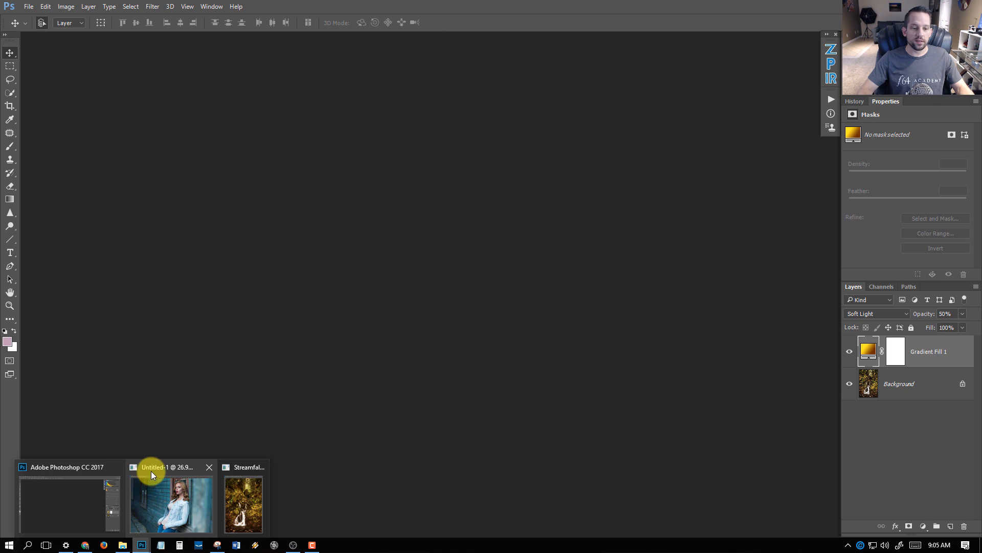
click(152, 470)
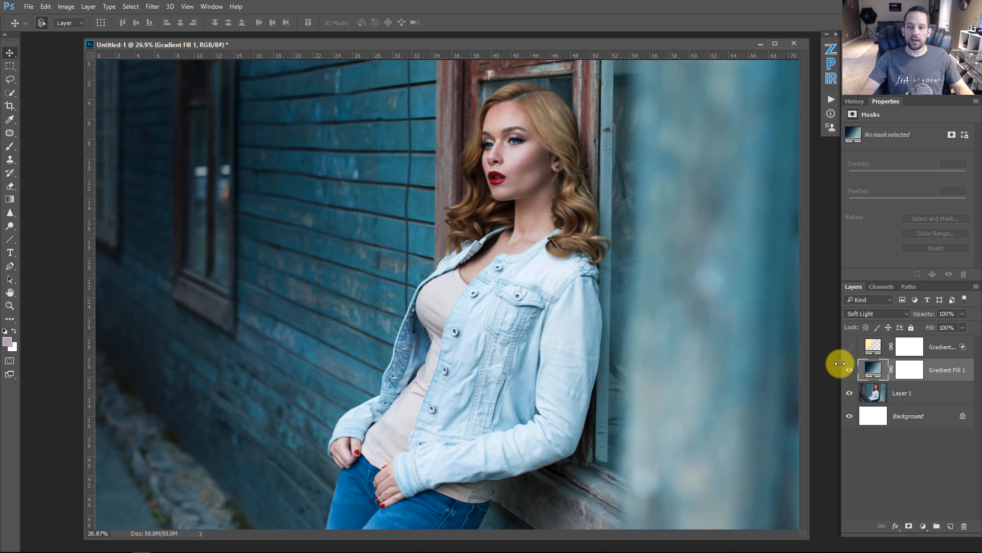
key(Delete)
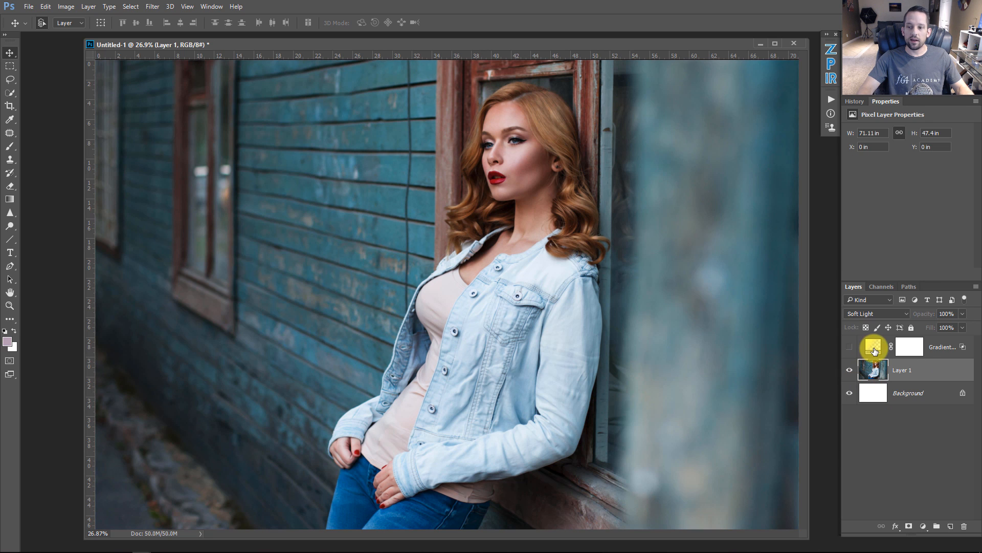
key(Delete)
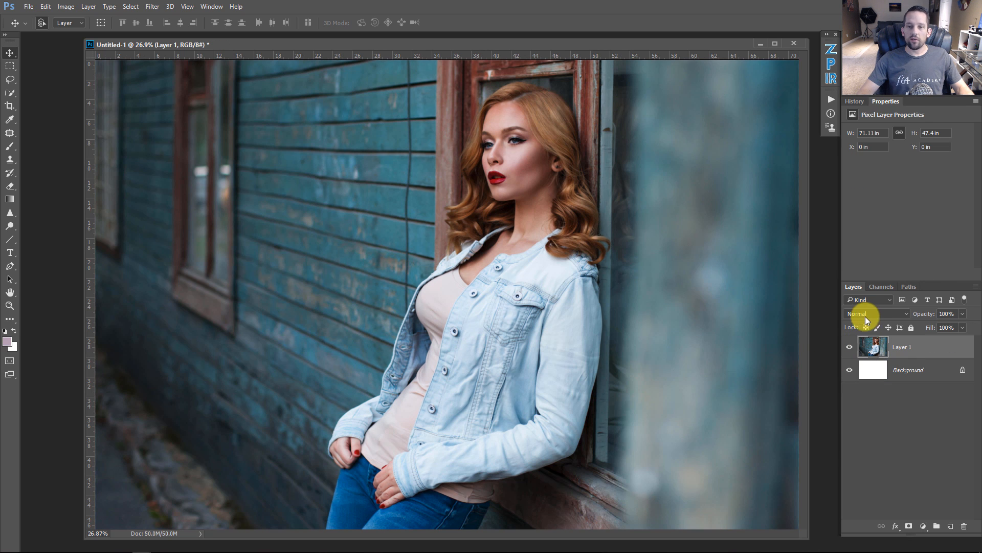
drag(472, 44, 446, 45)
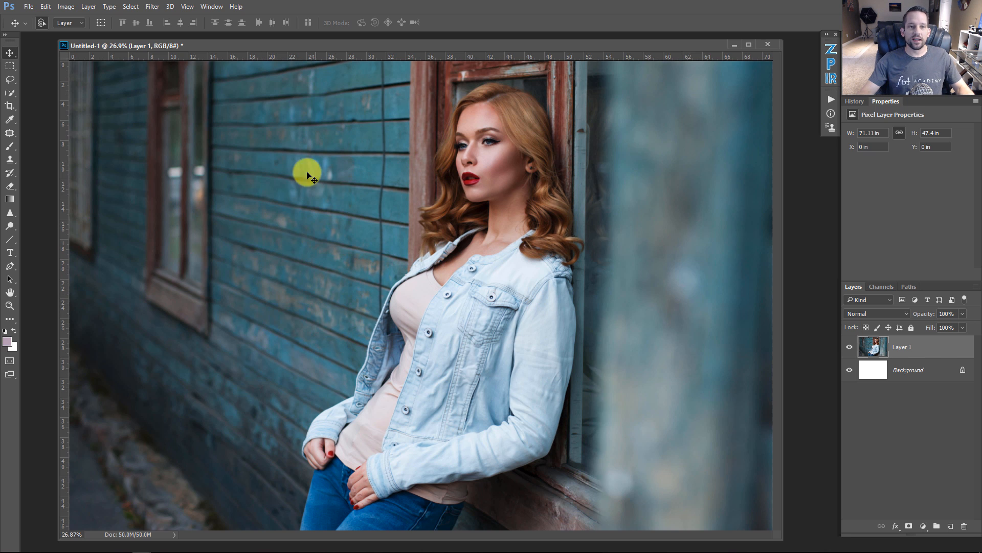
drag(301, 45, 292, 44)
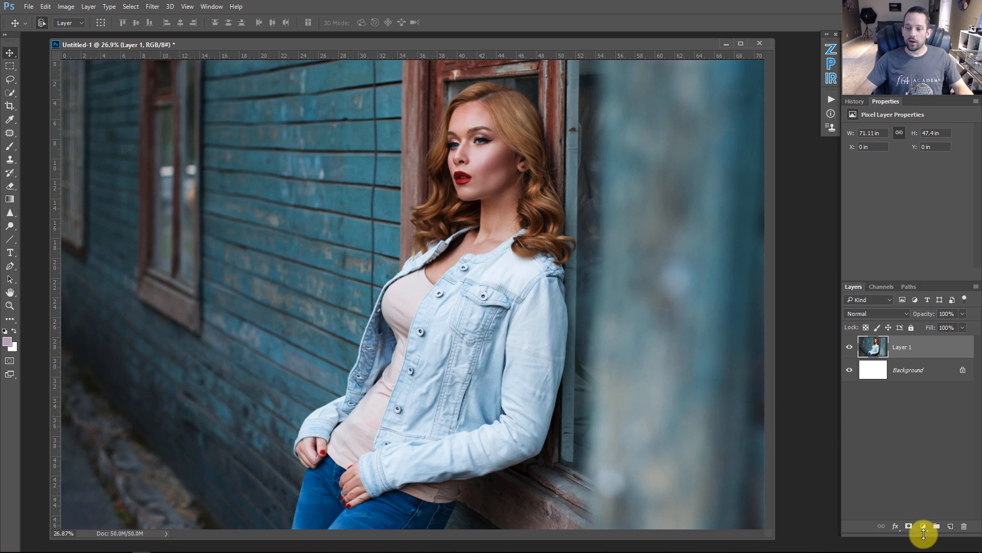
Step: Add a radial gradient fill layer above Layer 1, with its centre on the wall beside the window behind the woman
click(924, 527)
click(915, 315)
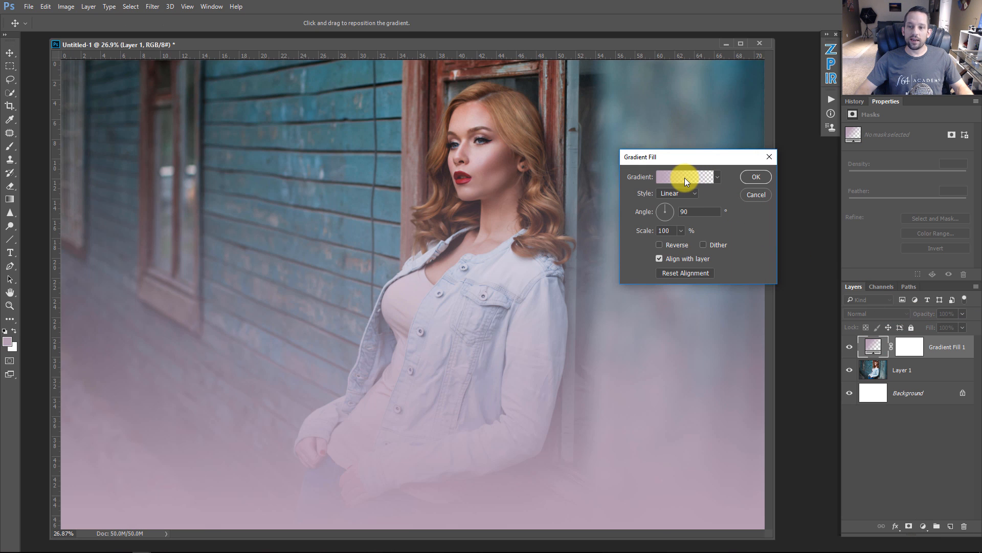
click(685, 195)
click(677, 208)
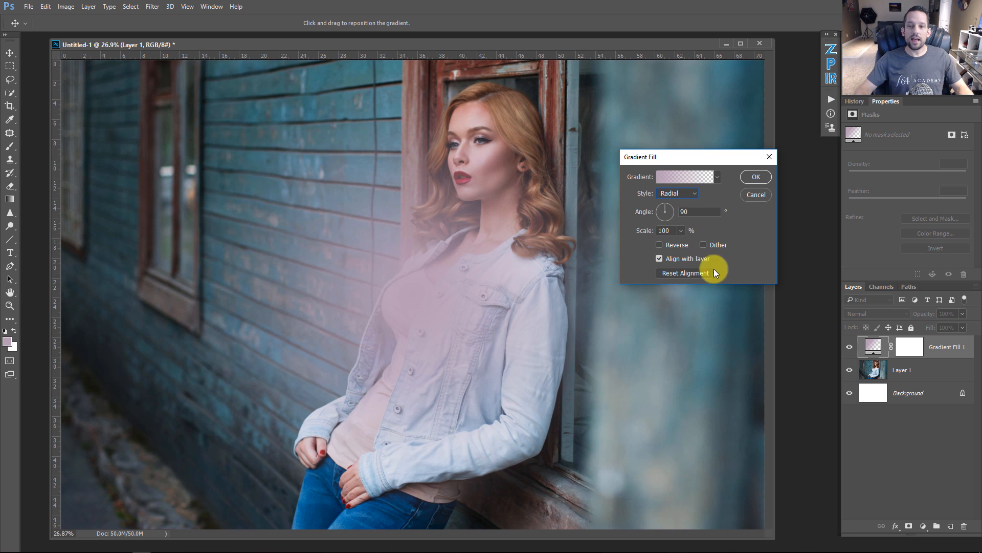
drag(434, 318, 224, 221)
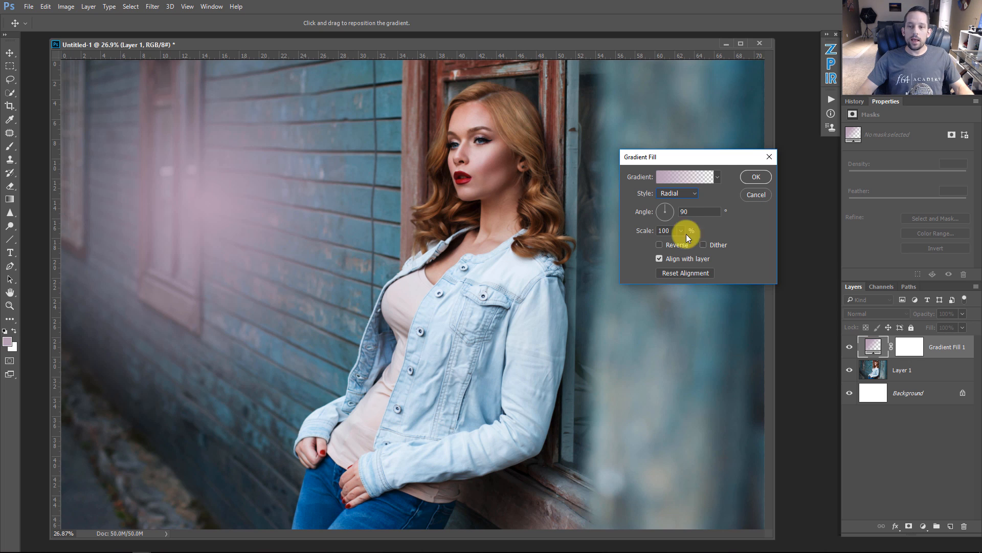
click(761, 176)
Step: Try Soft Light blending on the portrait's gradient fill layer and return the blend mode to Normal
click(876, 313)
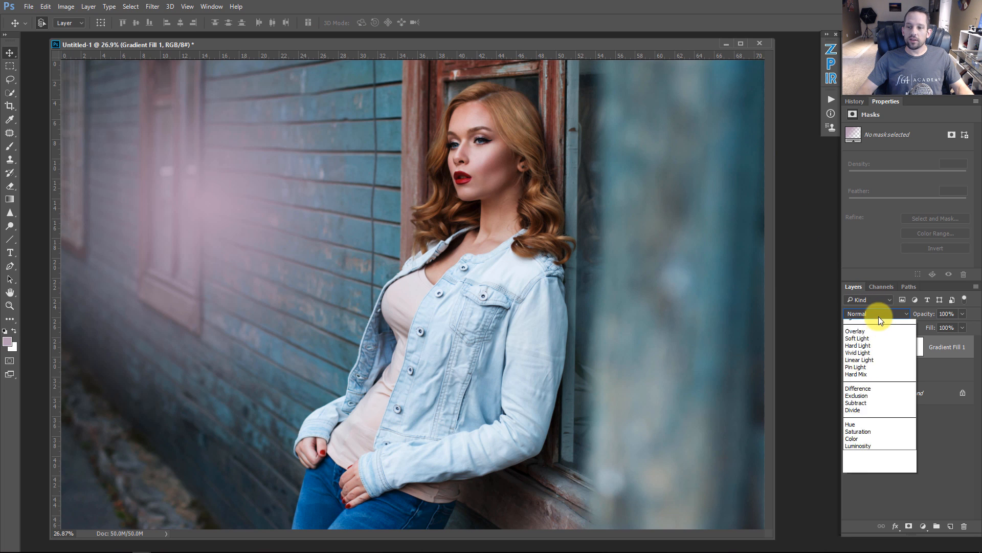
click(867, 438)
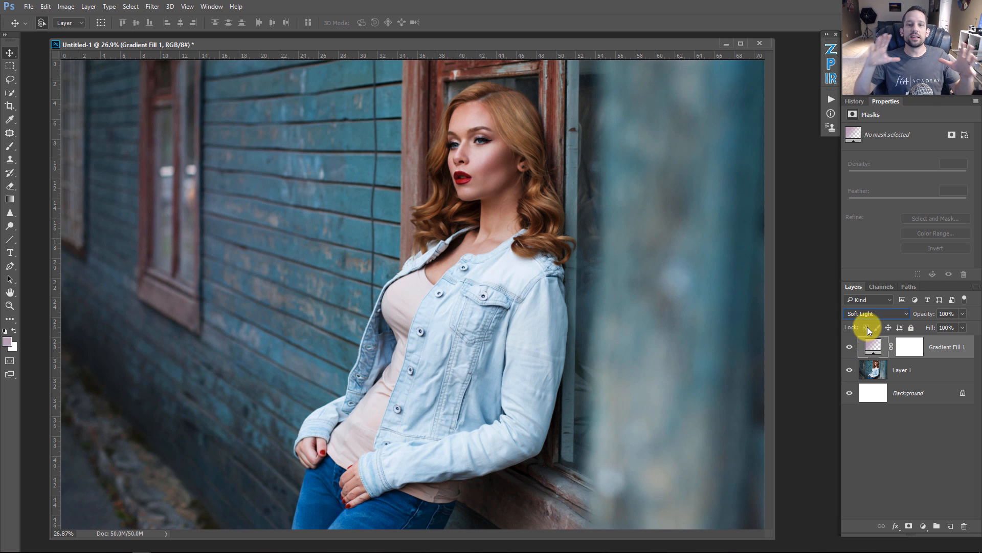
click(852, 310)
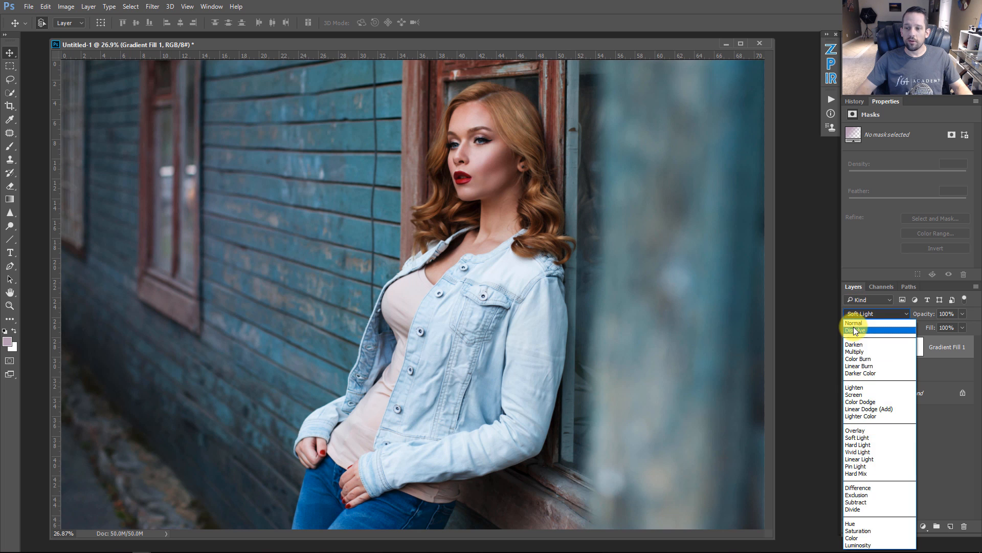
click(856, 331)
click(855, 313)
click(856, 323)
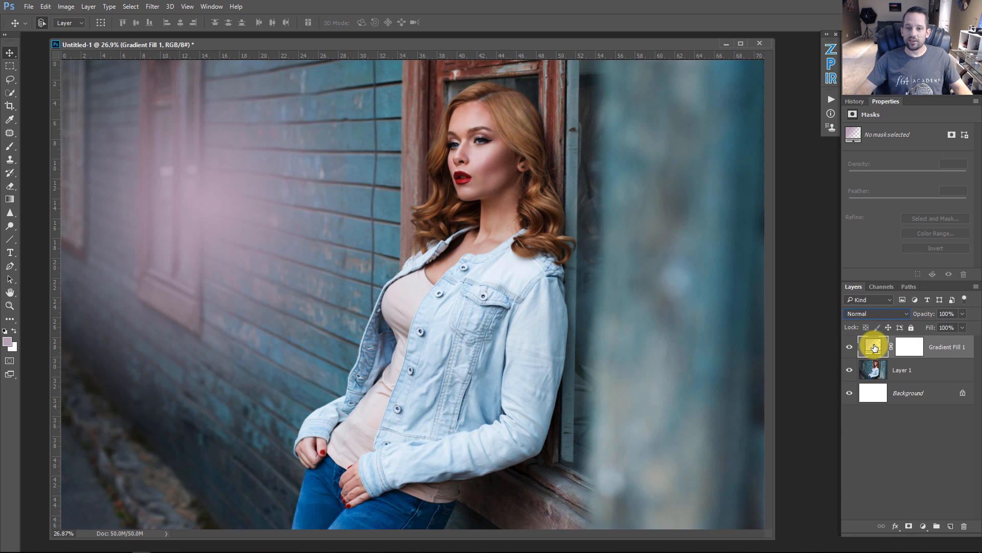
Step: Edit the portrait's gradient fill to use the dark navy to light blue-grey preset and apply it
double_click(873, 346)
click(668, 177)
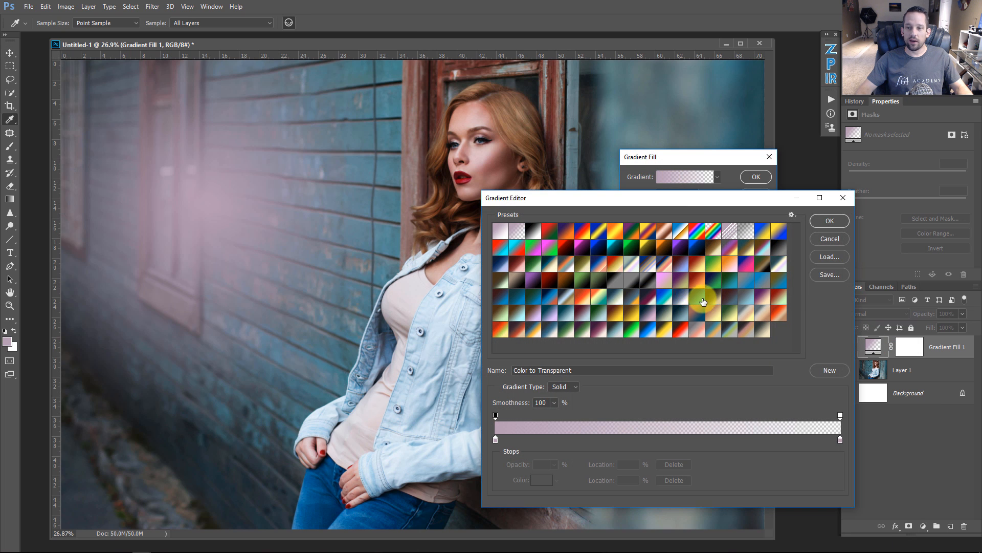
click(679, 313)
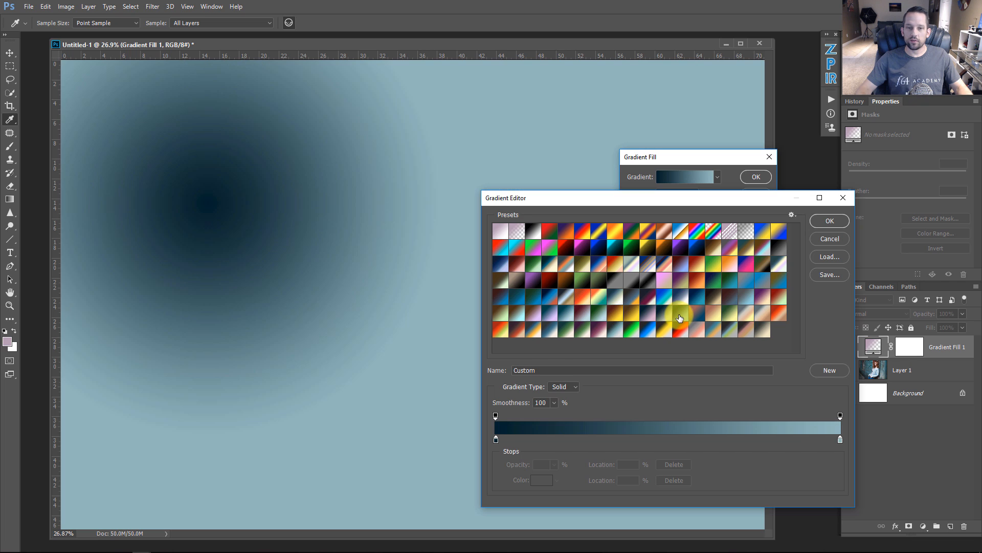
click(820, 221)
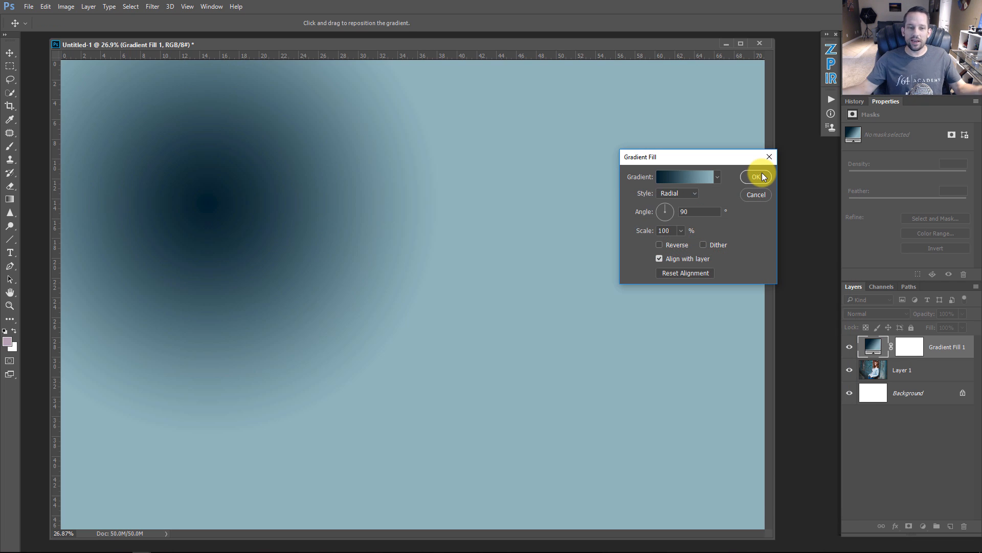
click(763, 176)
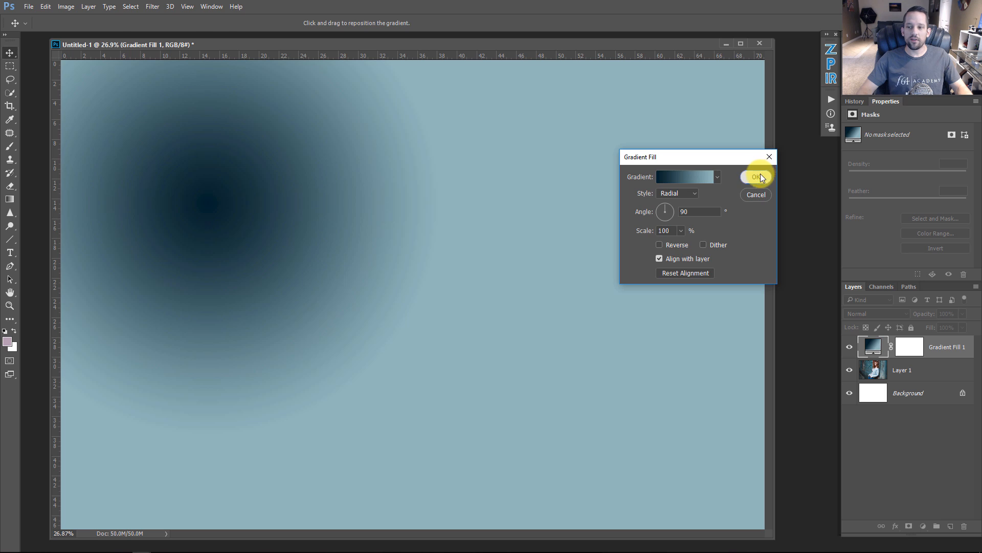
Step: Set the blue gradient fill layer to Soft Light and toggle its visibility to compare the portrait before and after
click(887, 315)
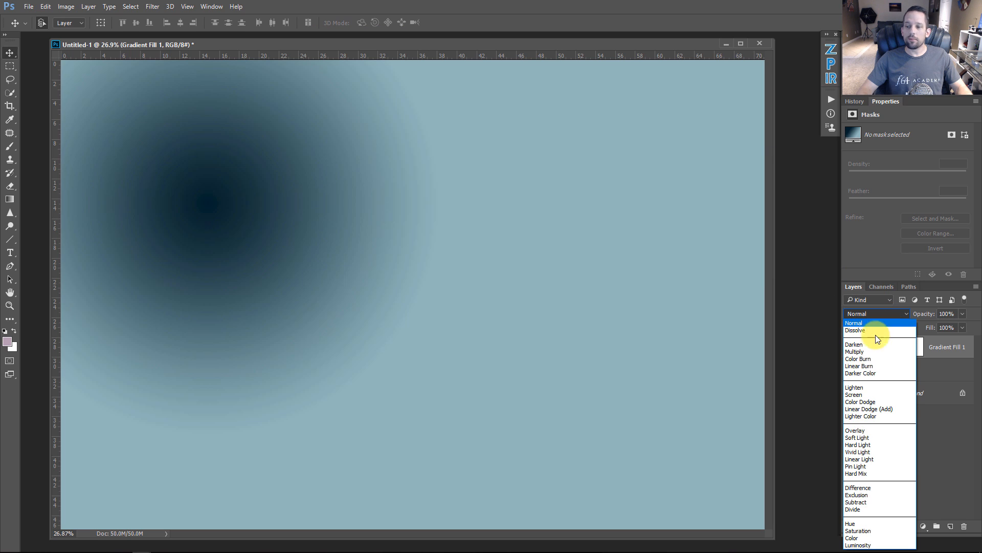
click(855, 445)
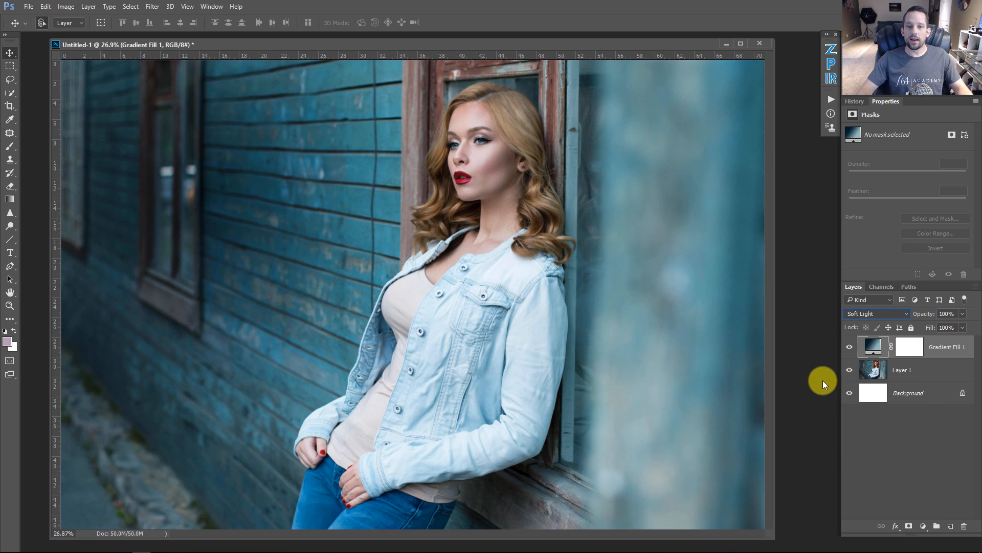
click(850, 348)
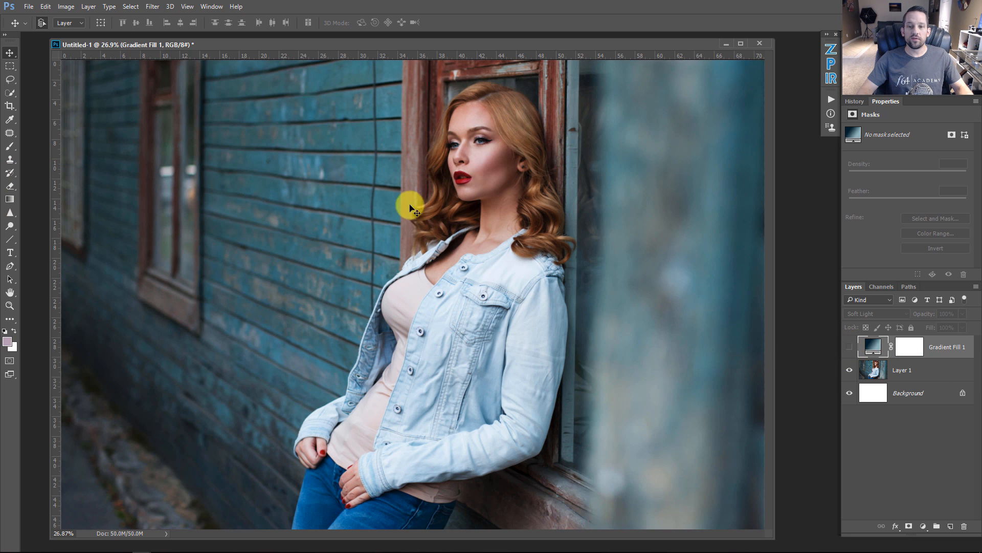
click(850, 348)
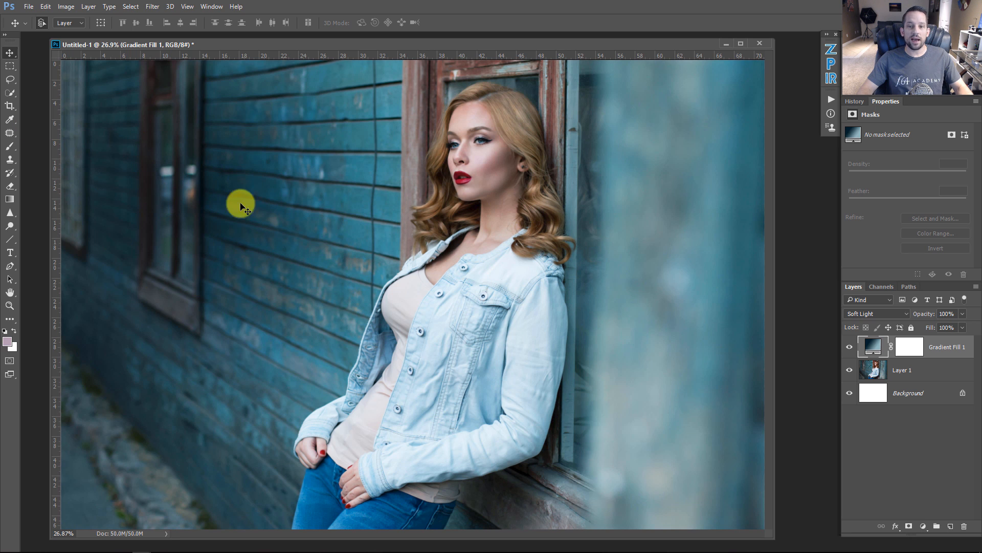
Step: Reopen the portrait's gradient fill settings and set the gradient's scale to 144%
double_click(873, 348)
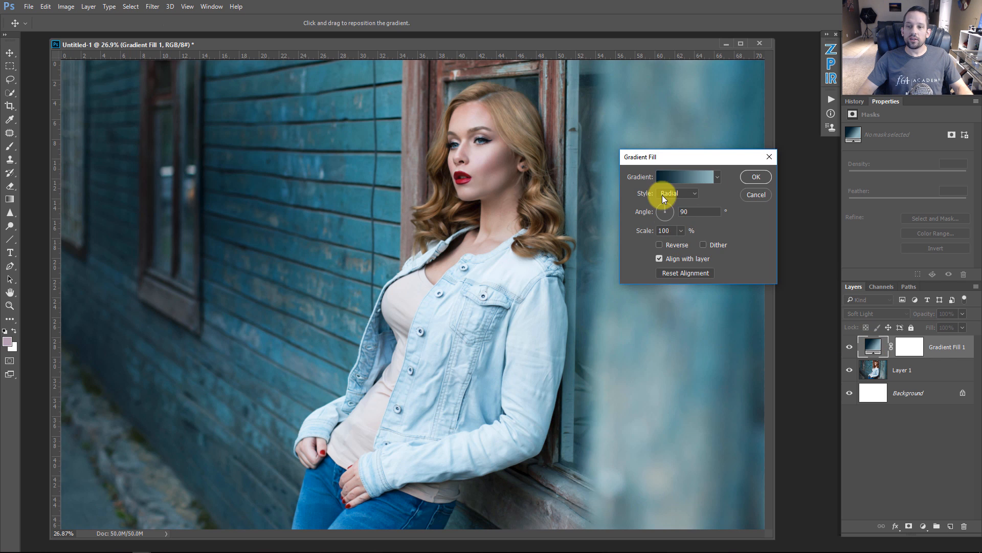
click(681, 231)
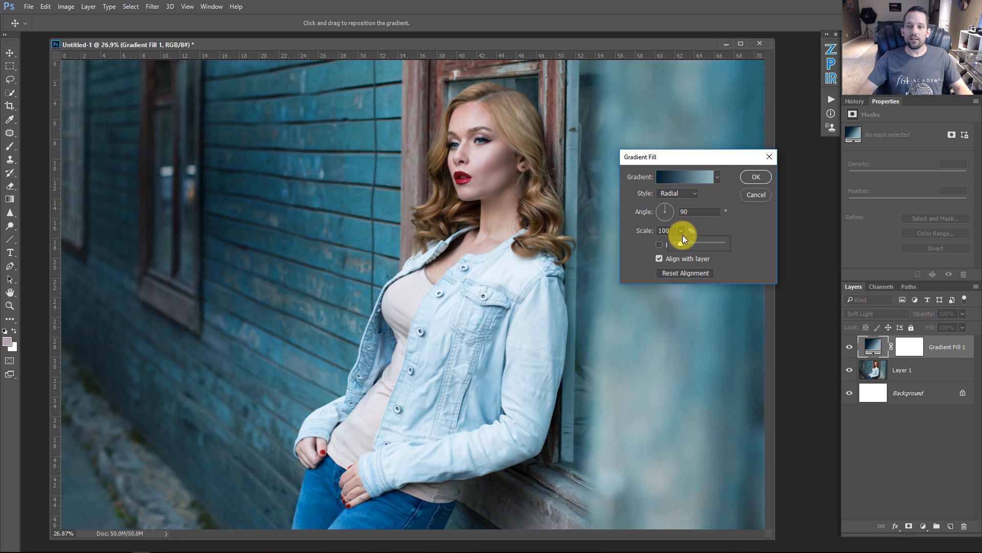
drag(680, 243, 683, 243)
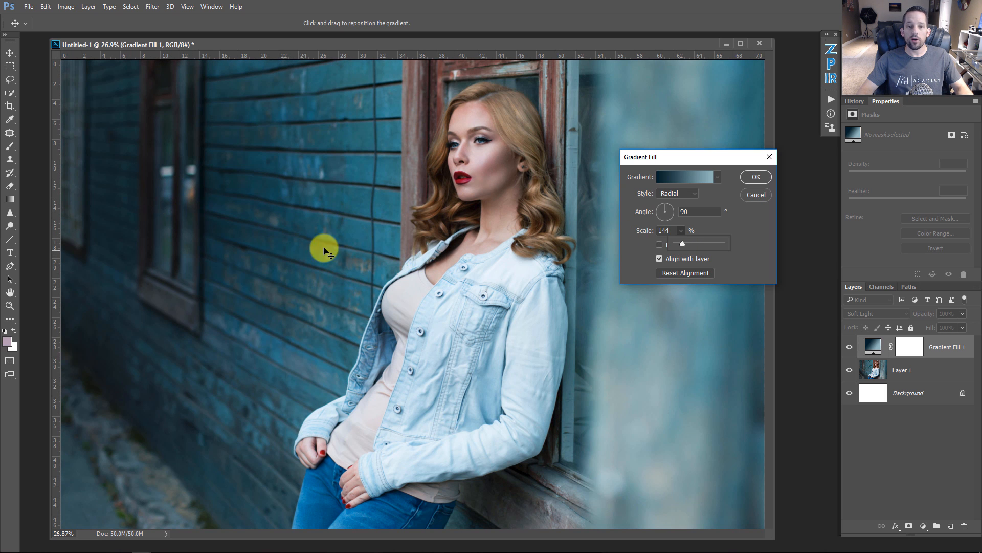
Step: Shift the radial gradient's centre up and left onto the building's window and reverse the gradient's colours
mouse_move(217, 229)
mouse_down()
mouse_move(450, 279)
mouse_move(480, 191)
mouse_move(237, 263)
mouse_move(175, 174)
mouse_move(143, 215)
mouse_move(158, 184)
mouse_move(164, 225)
mouse_move(222, 158)
mouse_move(481, 314)
mouse_move(310, 300)
mouse_move(202, 223)
mouse_move(199, 243)
mouse_move(177, 189)
mouse_up()
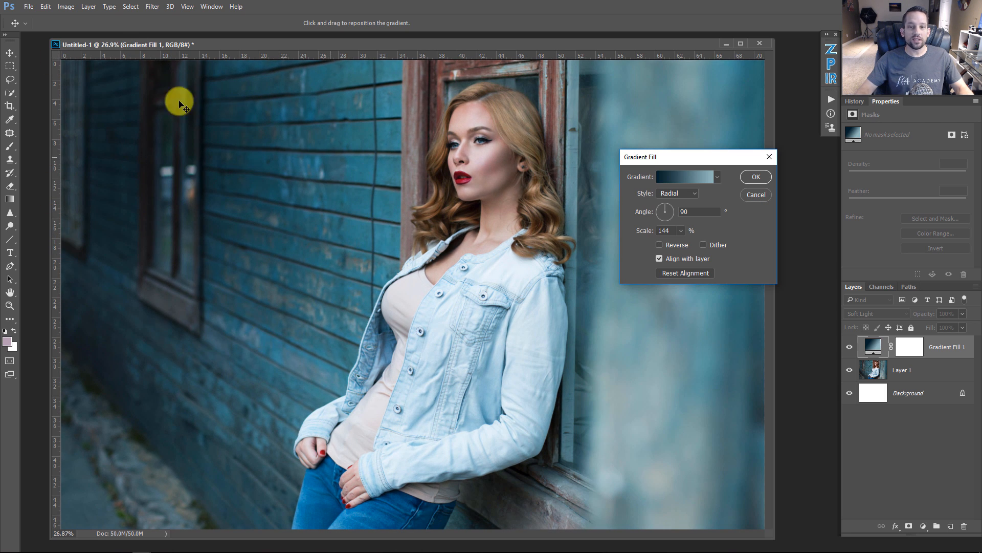
click(677, 246)
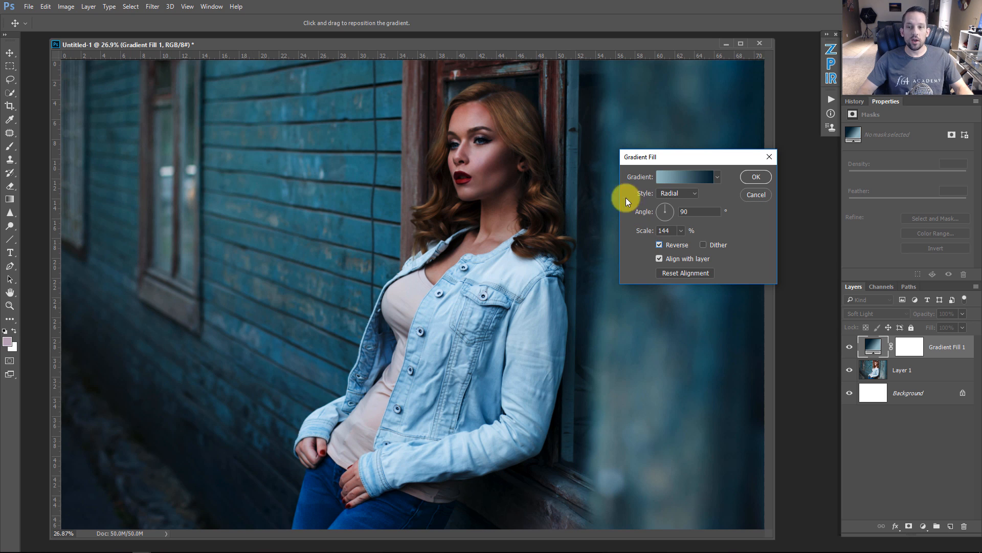
Step: Turn off the gradient's Reverse option, apply the fill, and try a lower layer opacity before setting it back to 100%
click(665, 246)
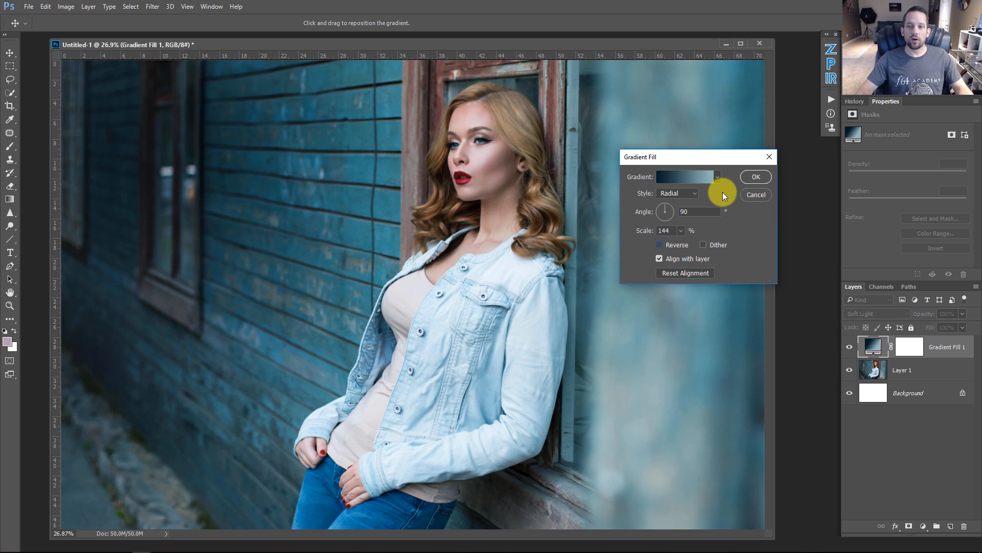
click(756, 177)
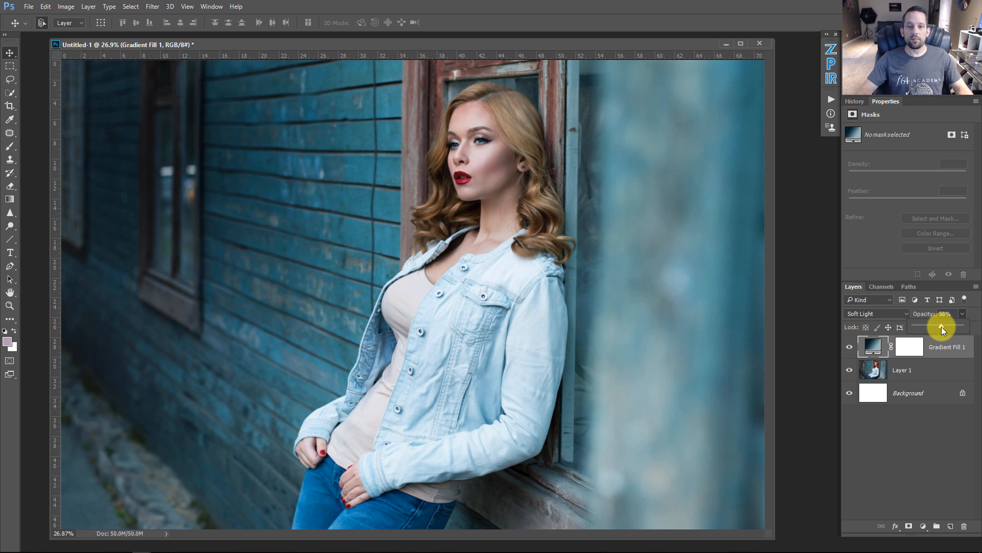
drag(941, 327, 958, 337)
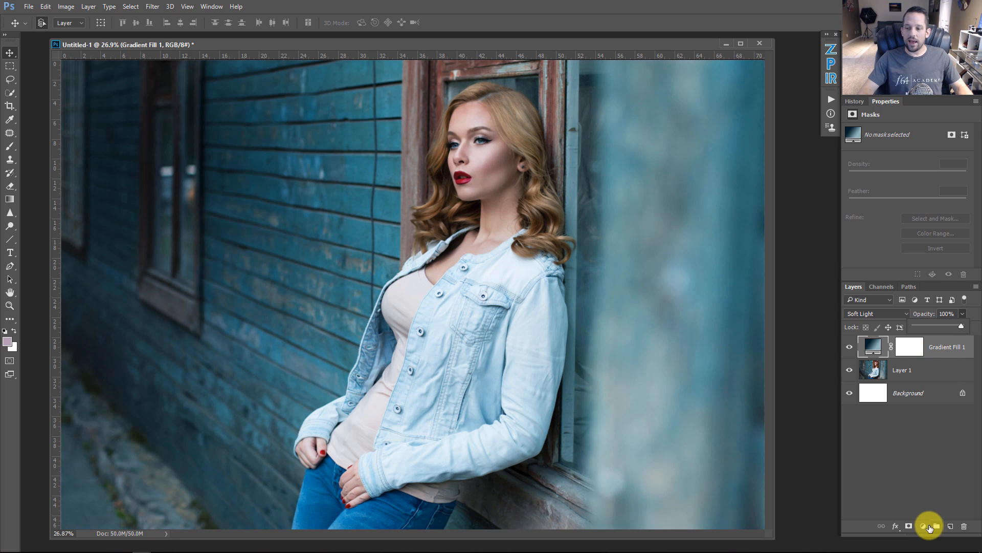
Step: Add a second linear gradient fill layer fading to transparent, with its starting colour stop set to pale yellow (#ecff96)
click(924, 526)
click(903, 318)
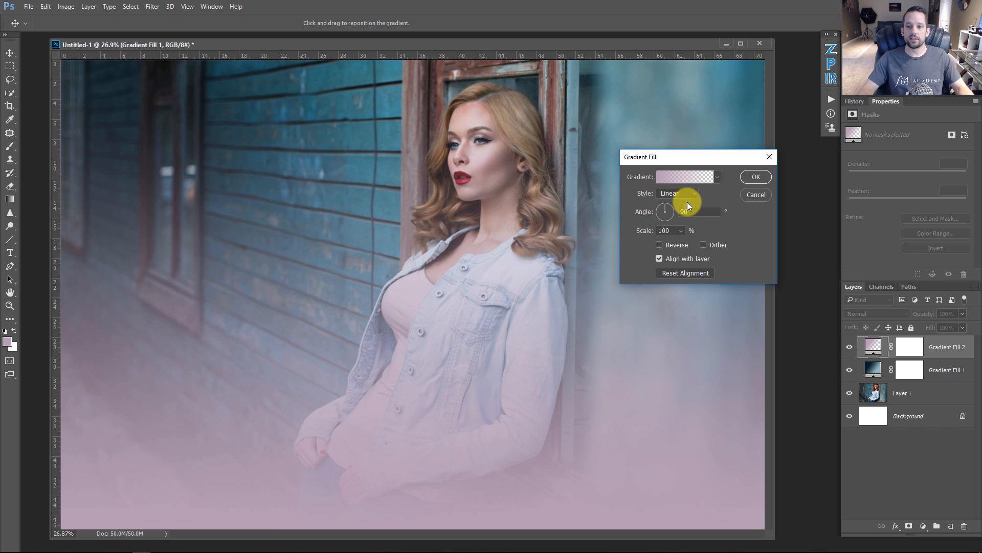
click(687, 177)
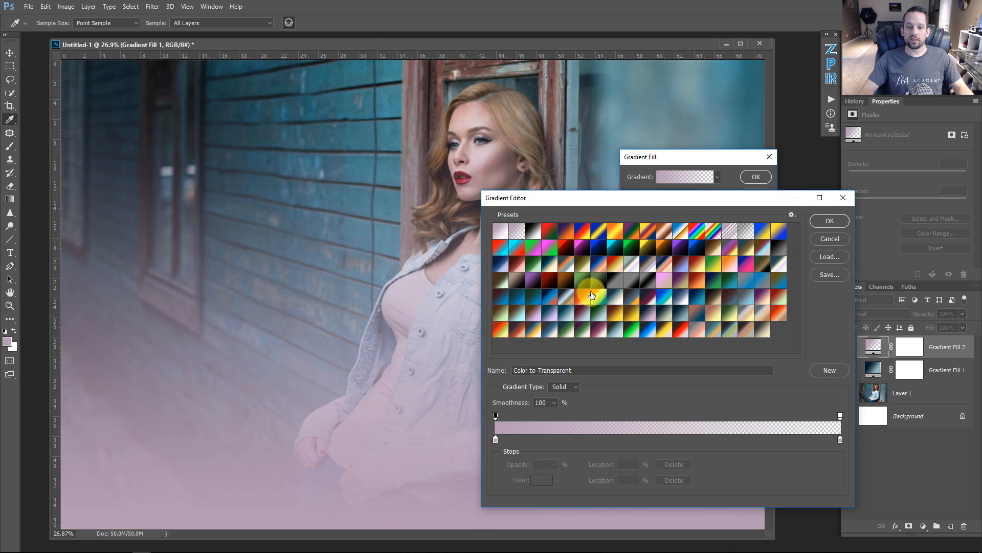
click(496, 440)
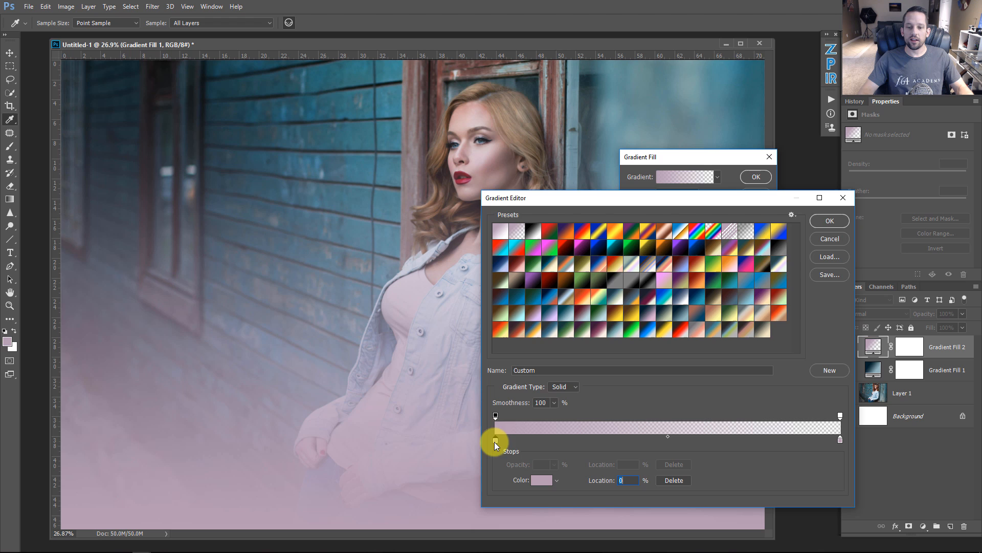
click(542, 480)
click(665, 314)
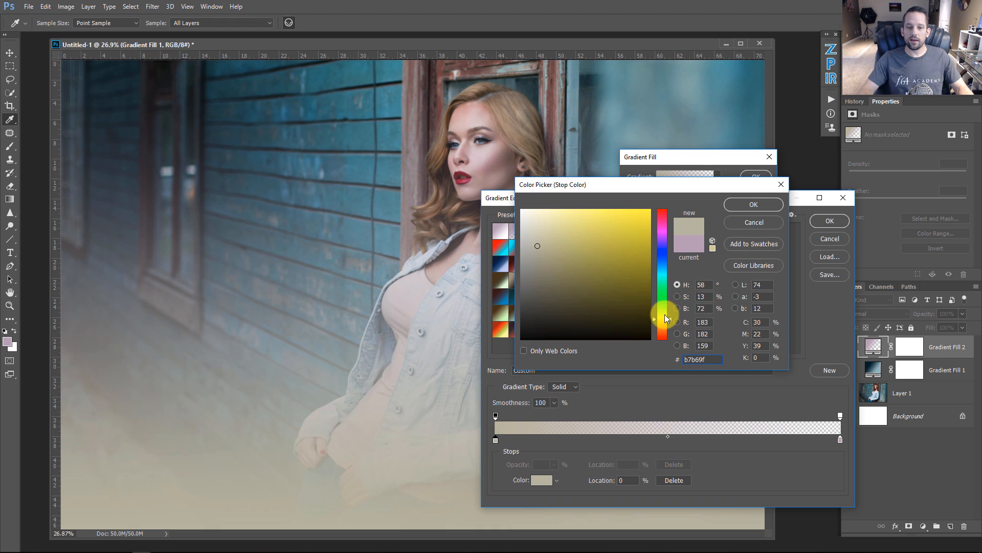
drag(628, 270, 570, 201)
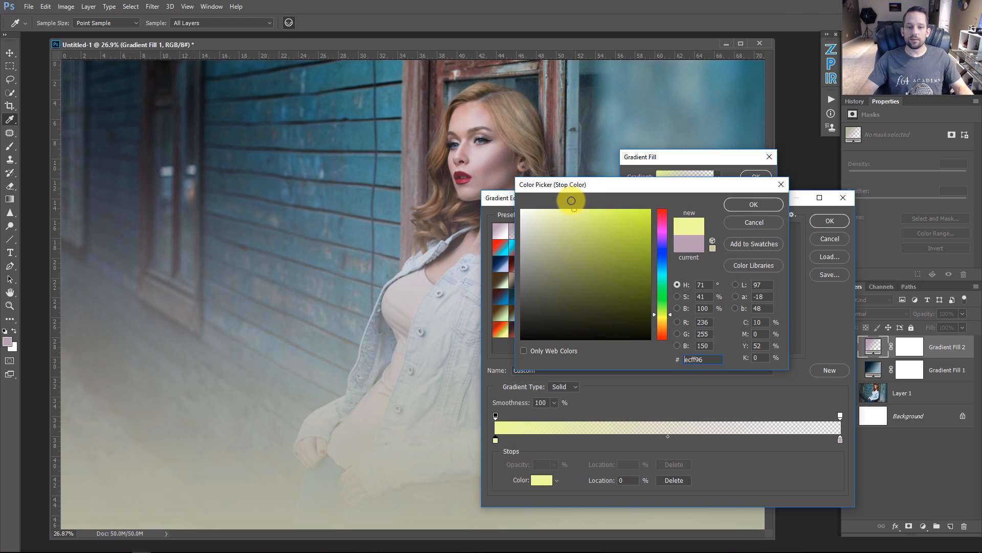
click(762, 204)
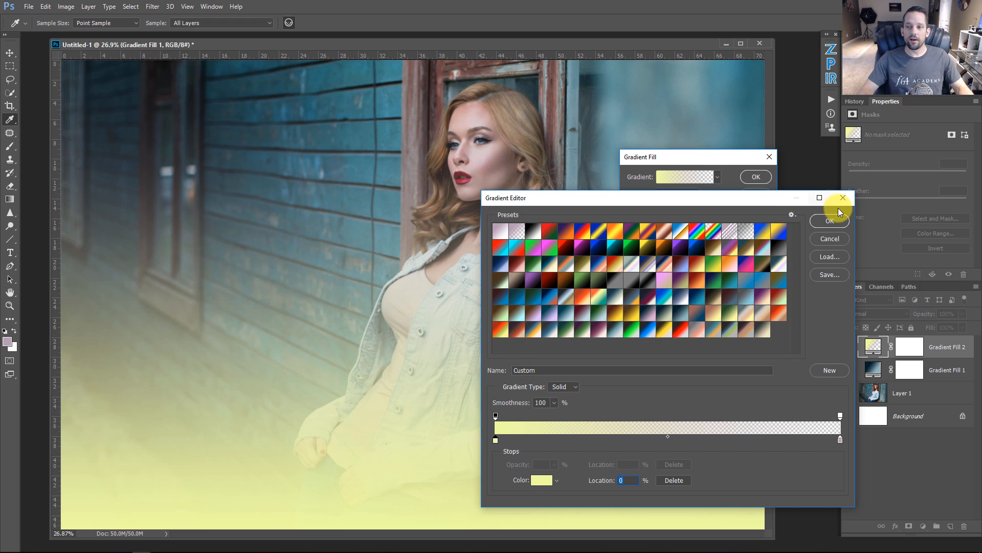
click(831, 220)
click(760, 177)
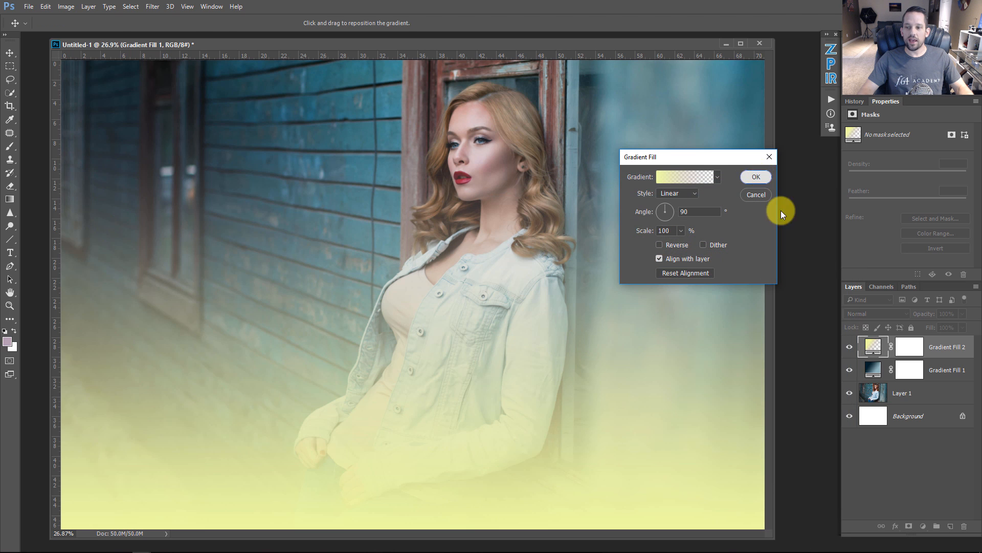
Step: Set the yellow gradient fill layer to Soft Light and toggle its visibility to compare the portrait
click(880, 312)
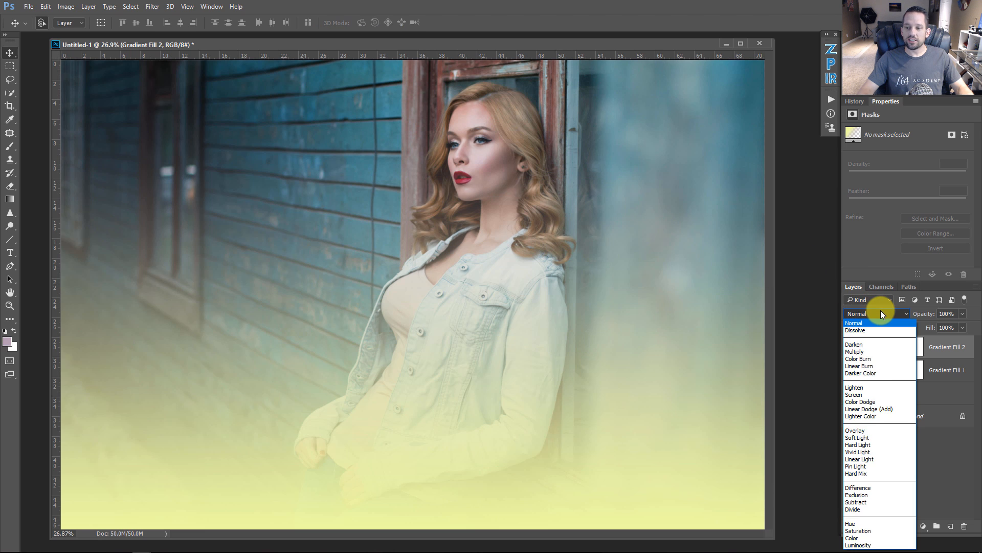
click(857, 438)
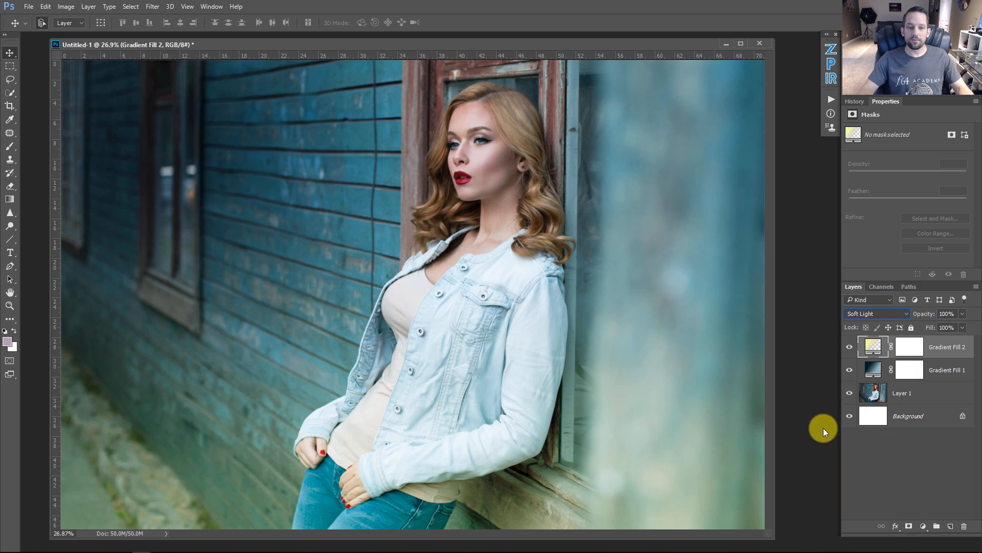
click(853, 348)
click(853, 348)
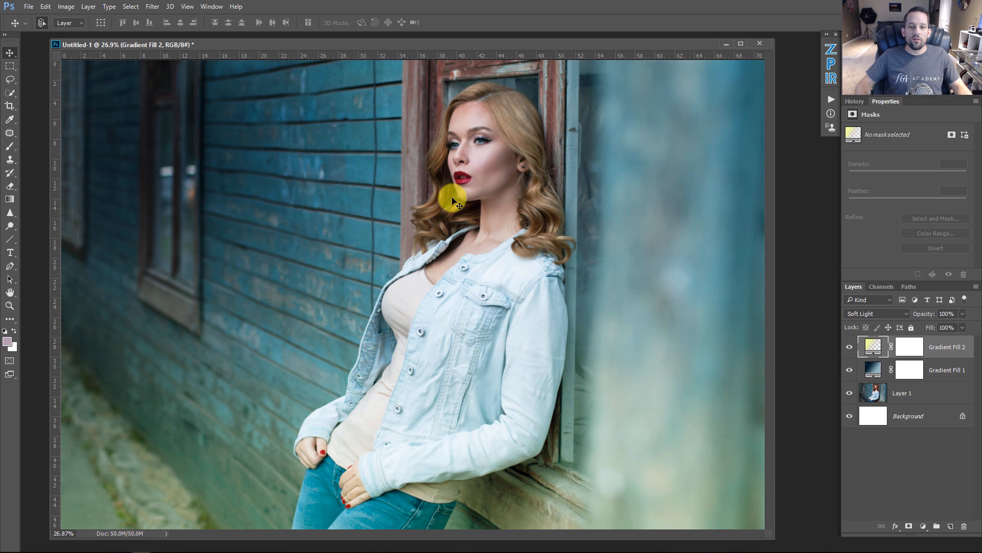
Step: Set the yellow gradient layer's Blend If for the underlying layer to split ranges of 27/99 and 161/235
double_click(954, 358)
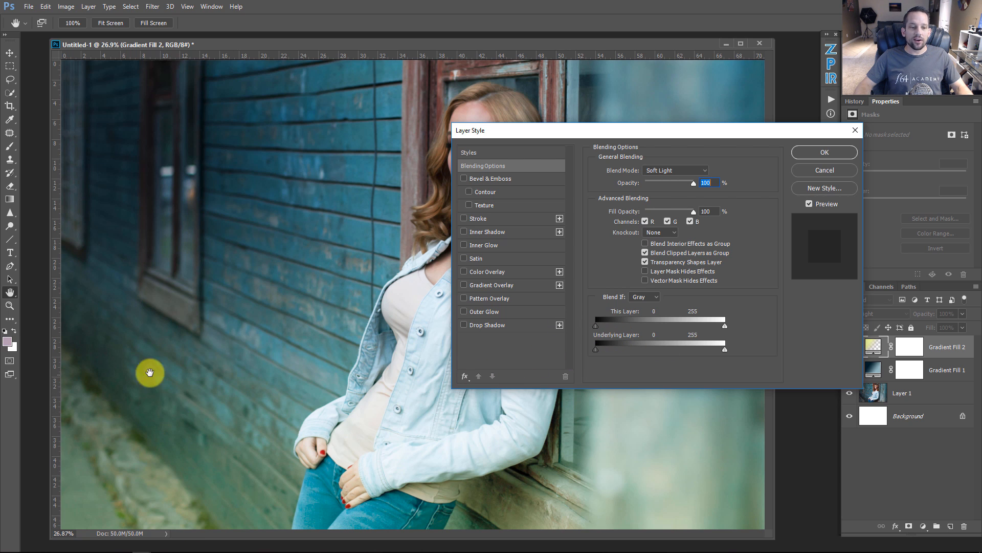
drag(595, 349, 623, 352)
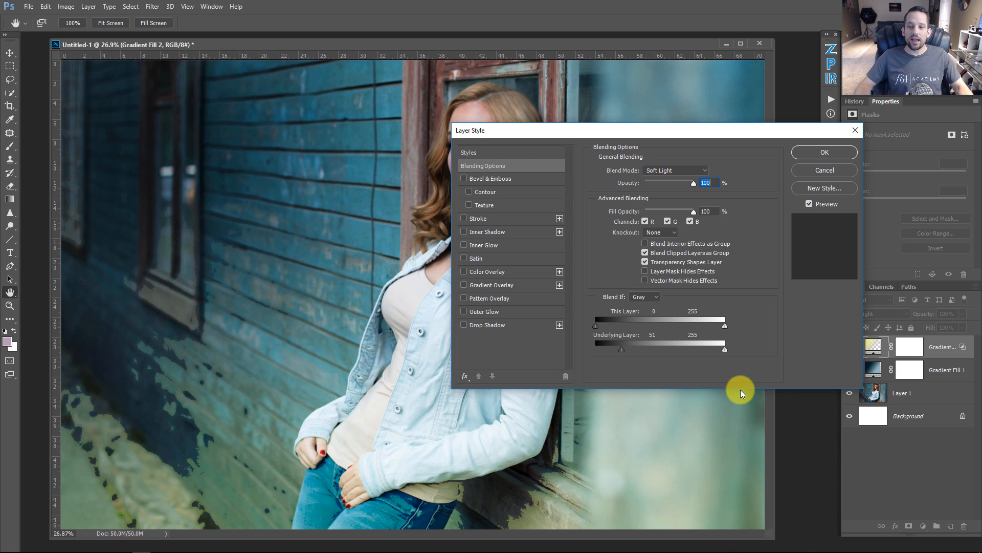
drag(726, 350, 692, 351)
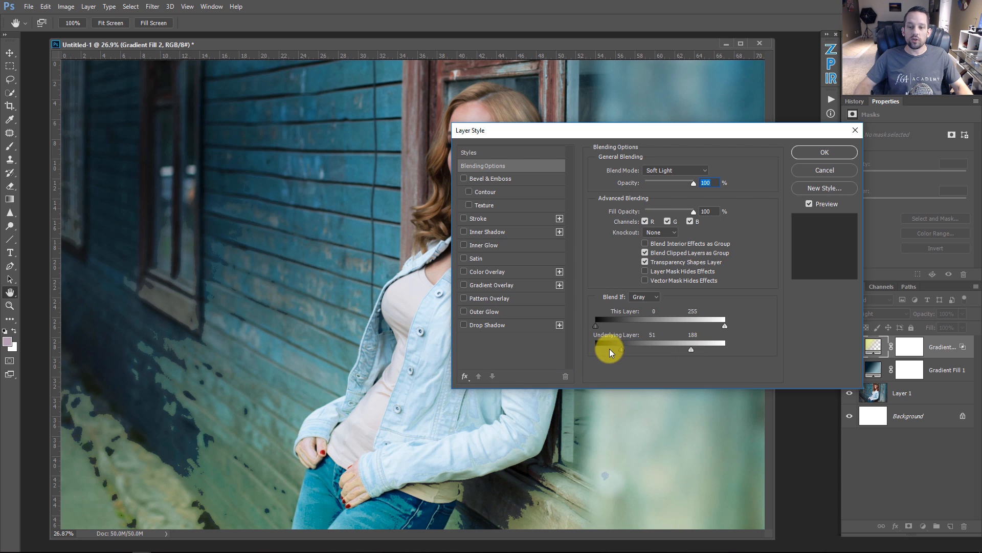
drag(624, 349, 703, 348)
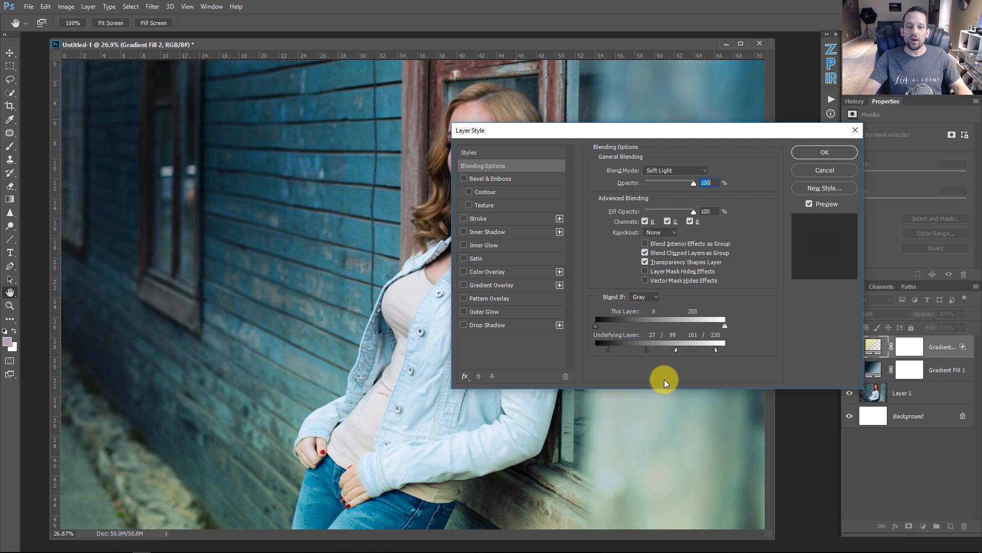
click(841, 150)
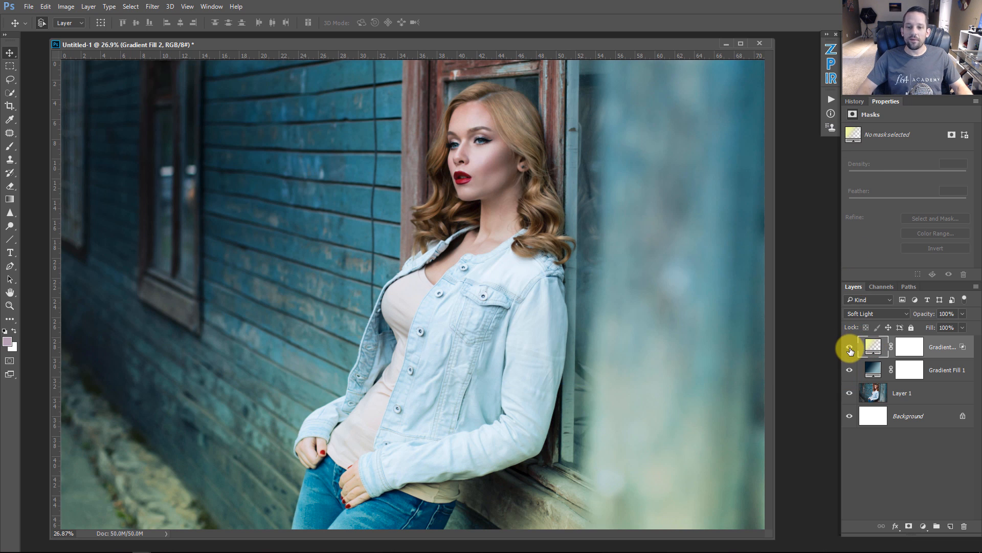
Step: Compare the portrait with and without the yellow gradient layer and the blue gradient layer by toggling each one's visibility
click(850, 350)
click(851, 350)
click(850, 350)
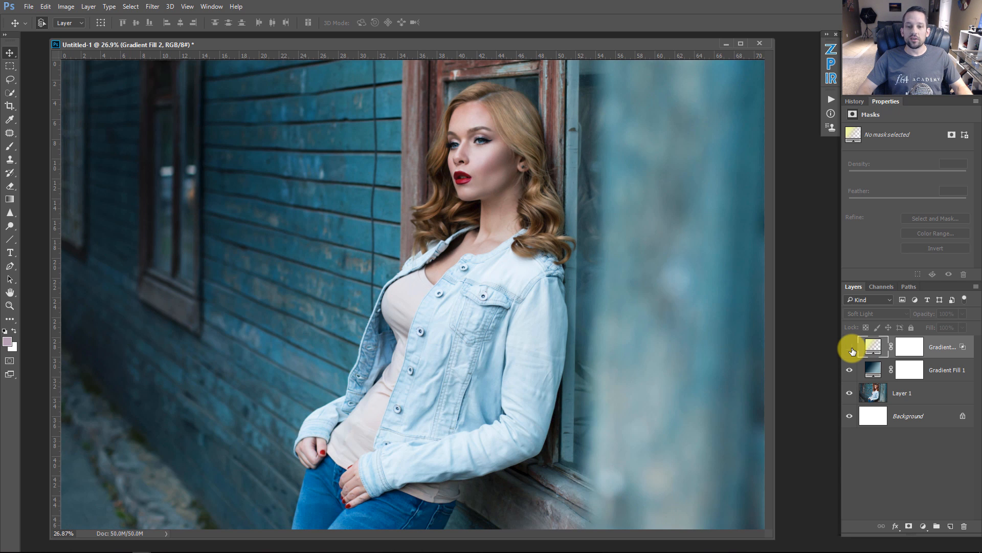
click(850, 349)
mouse_move(850, 349)
mouse_down()
mouse_move(853, 372)
mouse_move(854, 353)
mouse_up()
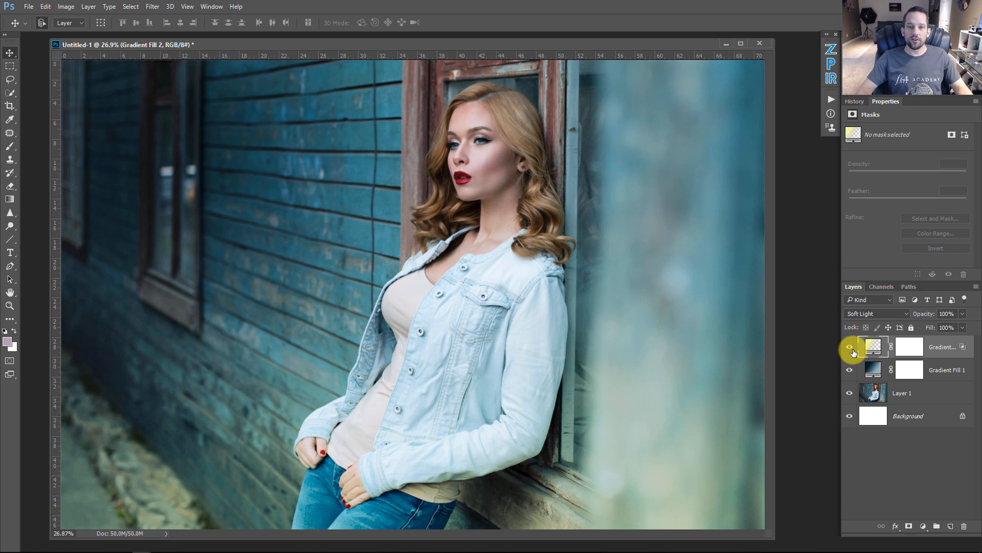
click(850, 370)
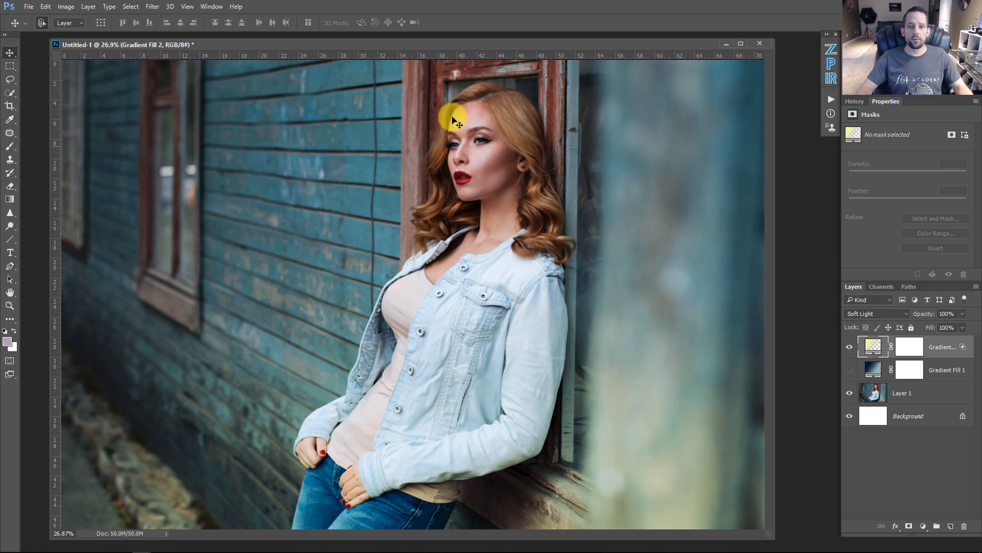
click(850, 369)
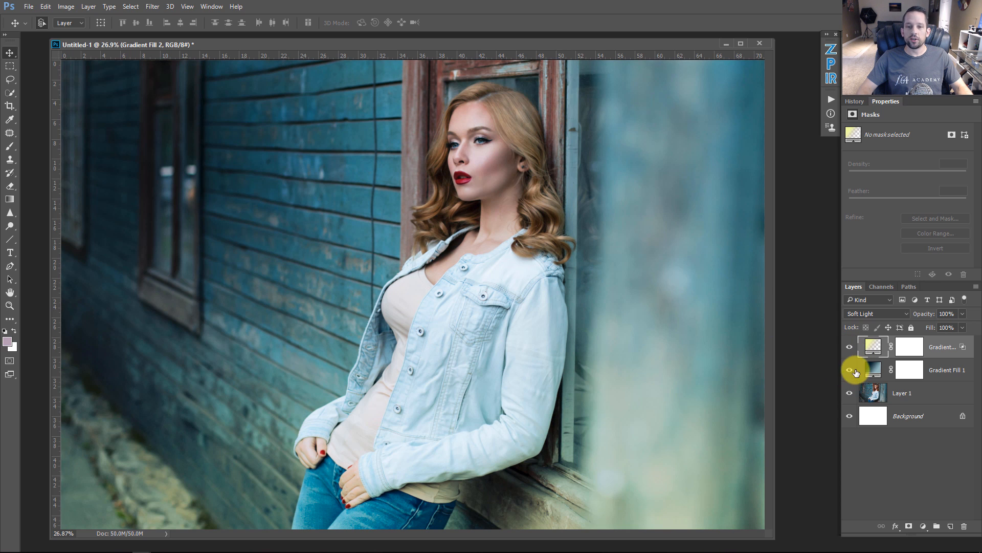
Step: Paint black over the woman's face and hair on the blue gradient's layer mask with an enlarged brush, and disable the mask to compare
click(915, 371)
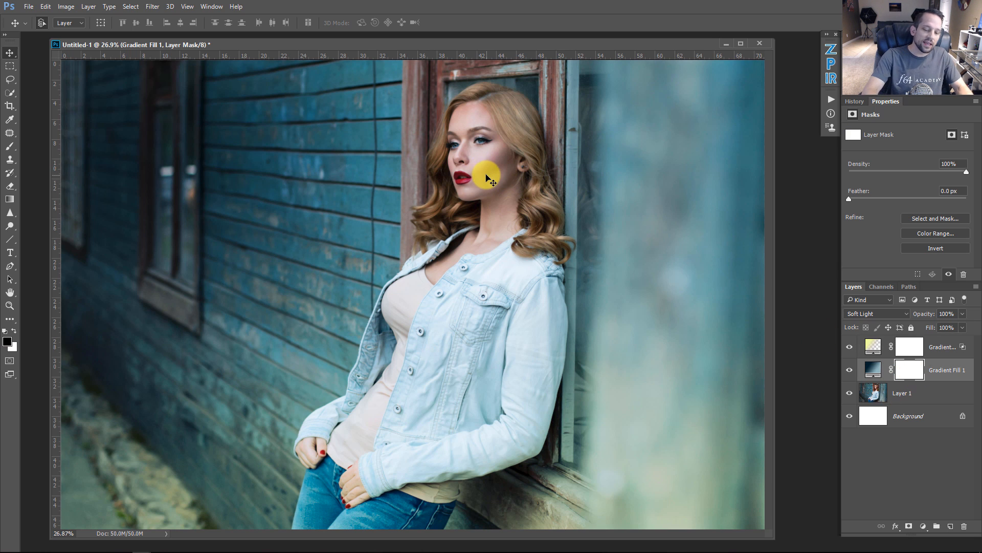
key(b)
mouse_move(470, 181)
mouse_down()
mouse_move(496, 162)
mouse_move(489, 182)
mouse_move(474, 187)
mouse_move(498, 193)
mouse_move(497, 230)
mouse_move(502, 222)
mouse_move(456, 255)
mouse_move(499, 193)
mouse_move(493, 135)
mouse_move(471, 122)
mouse_move(503, 115)
mouse_move(539, 175)
mouse_move(535, 207)
mouse_move(492, 174)
mouse_move(476, 130)
mouse_move(449, 154)
mouse_move(491, 237)
mouse_up()
key(bracketright)
key(bracketright)
key(bracketright)
key(bracketright)
key(bracketright)
key(bracketright)
key(bracketright)
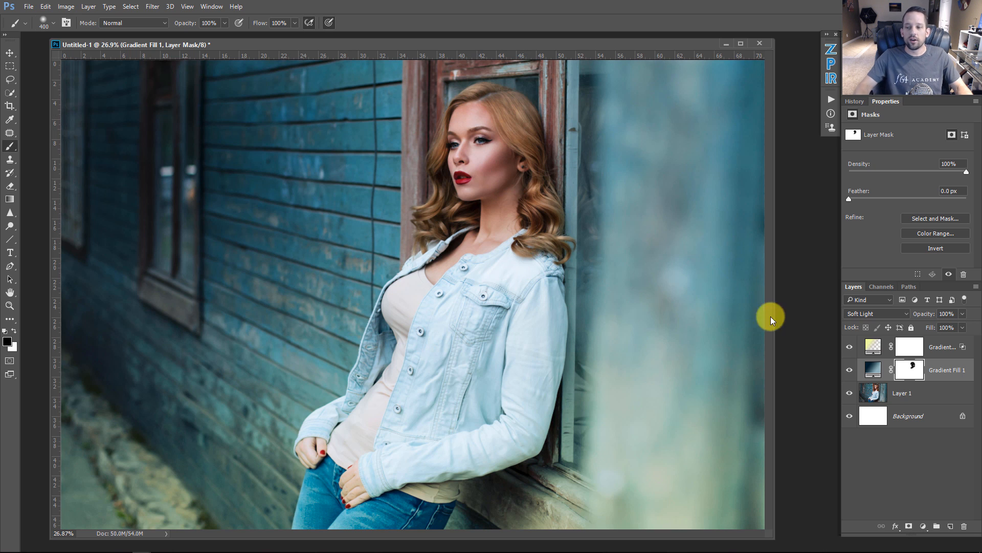
shift+click(909, 367)
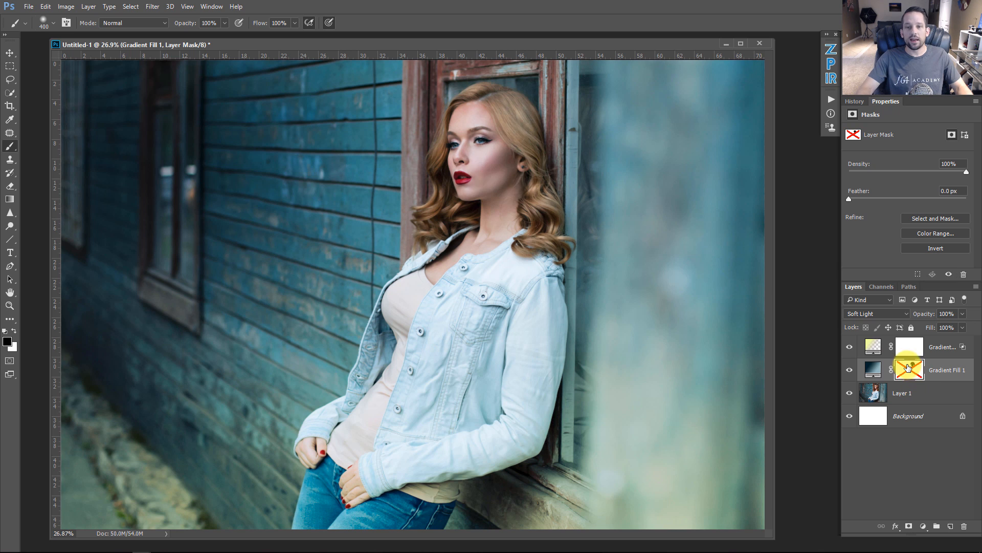